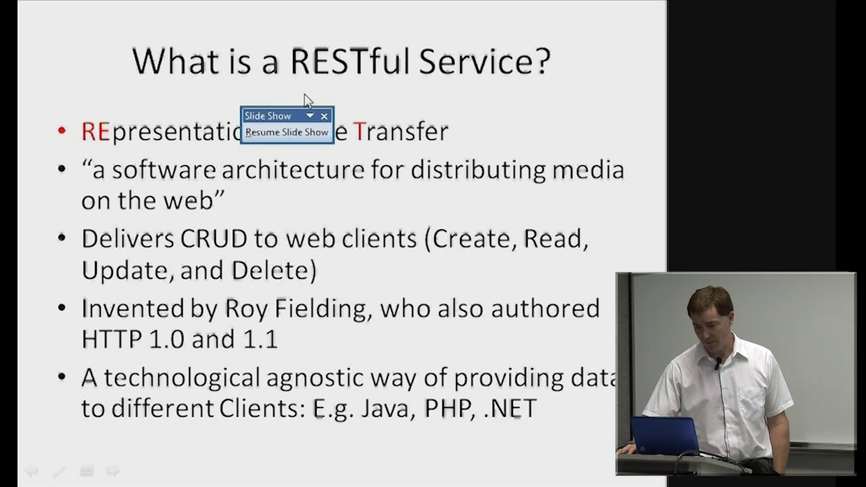
Switch out of the slide show and back, resuming full-screen on 'What is a RESTful Service?'.
key("alt+Tab")
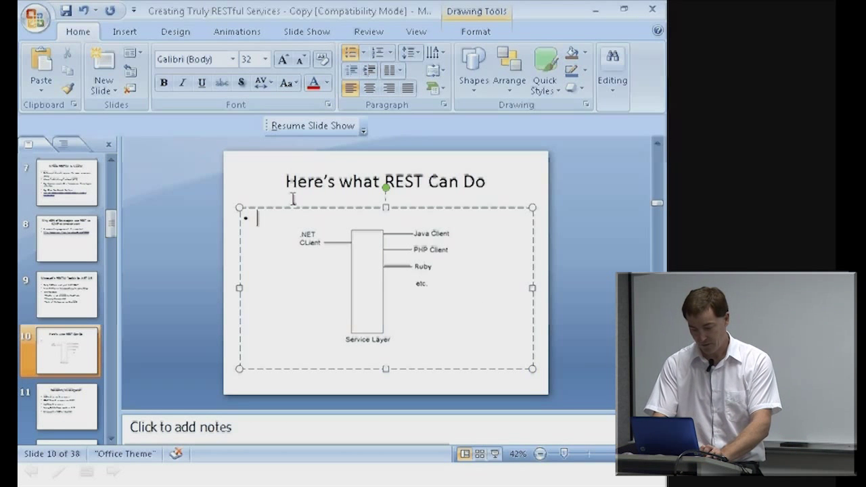
key("alt+Tab")
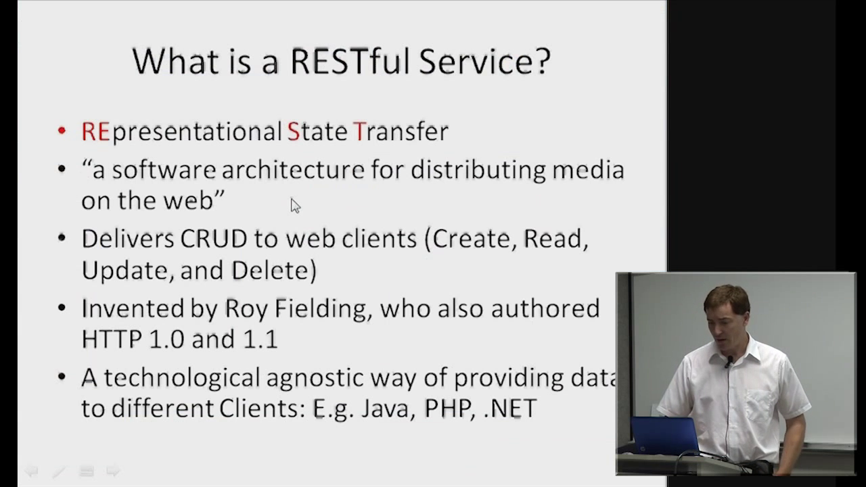
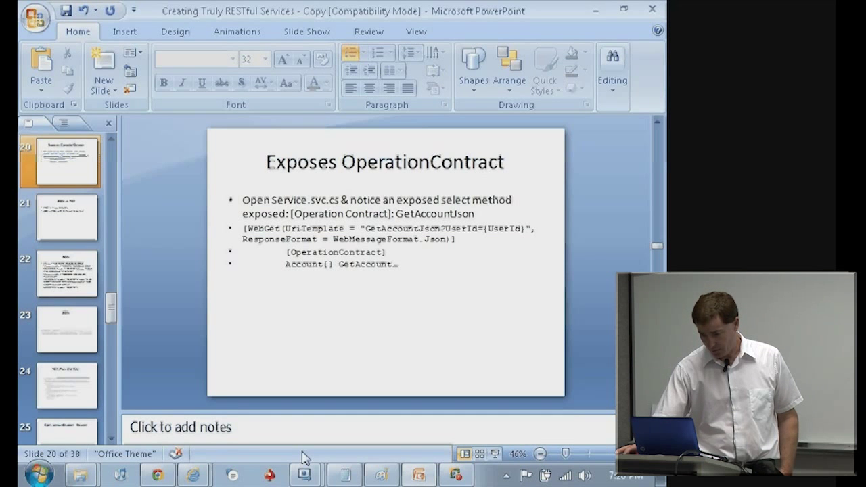
Switch from the OperationContract slide to the AccountDispatch window in Visual Web Developer.
left_click(304, 475)
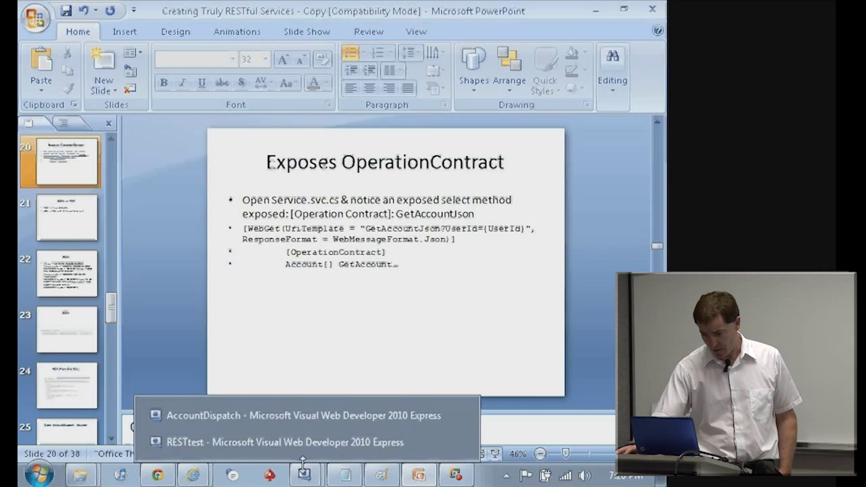
left_click(289, 415)
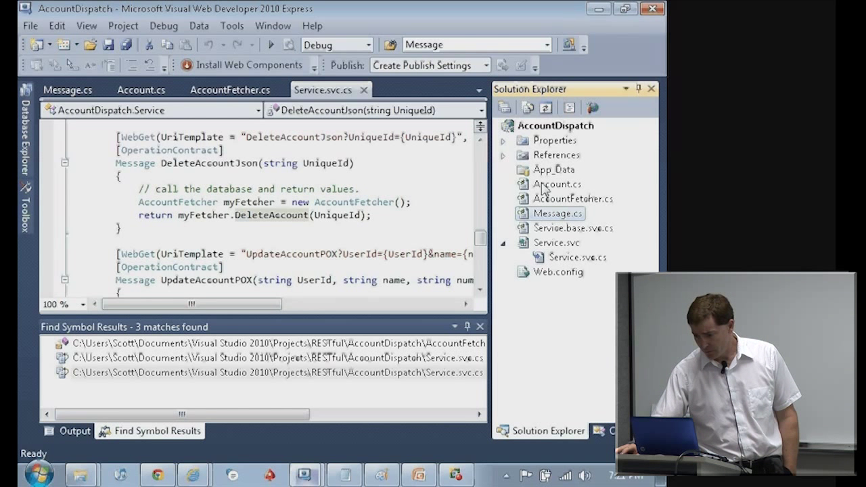
Check the References list, including Microsoft.ServiceModel.Web, and open Service.svc.
left_click(503, 155)
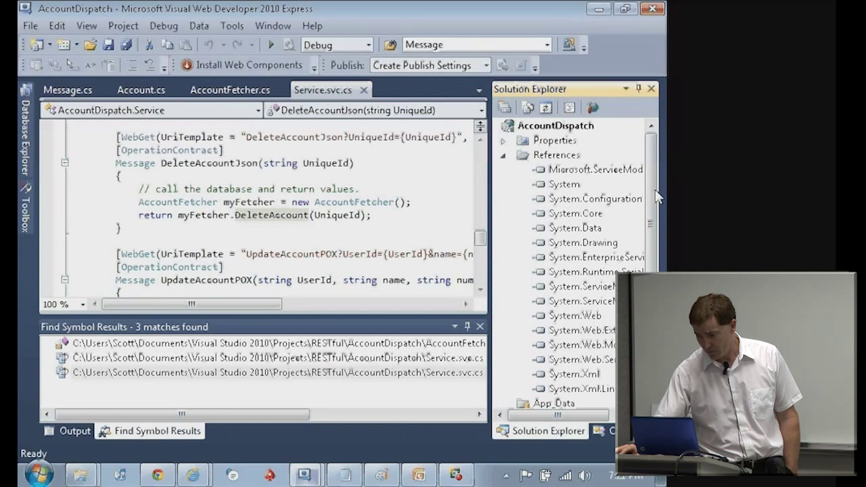
scroll(658, 196, "down", 1)
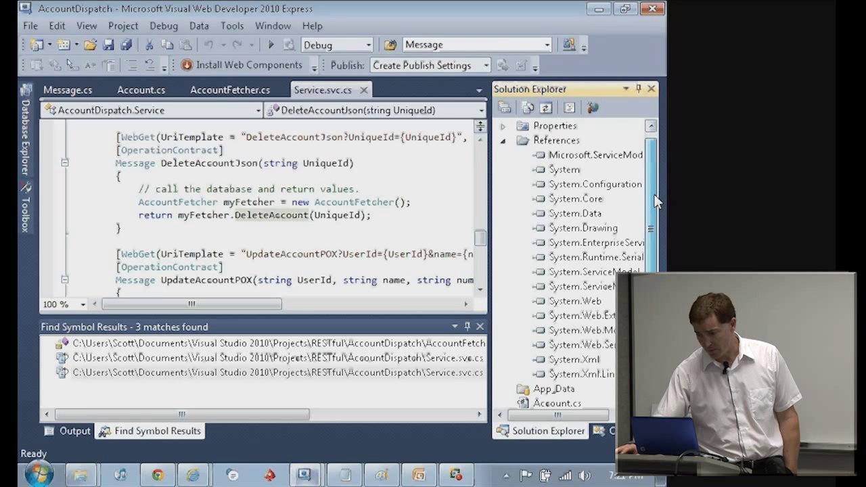
scroll(657, 201, "up", 1)
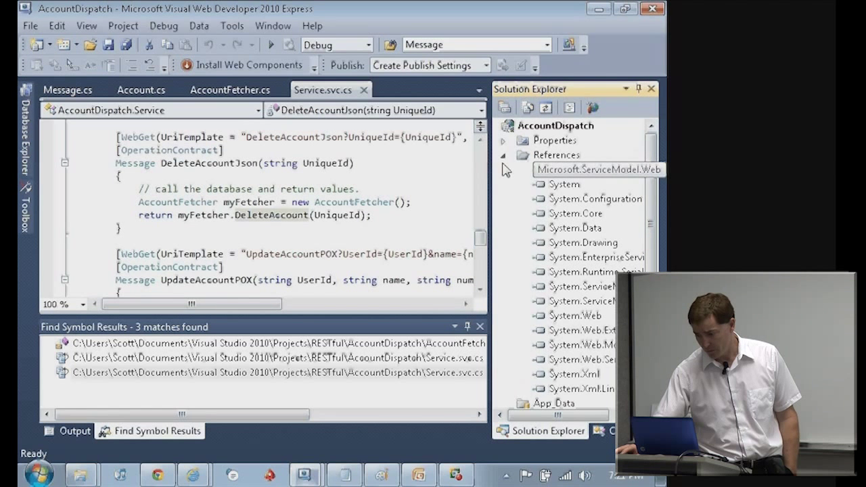
left_click(503, 156)
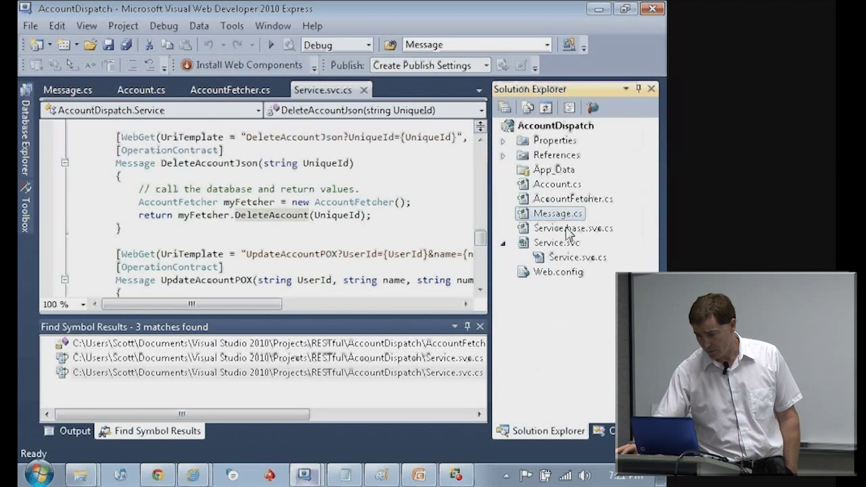
double_click(547, 243)
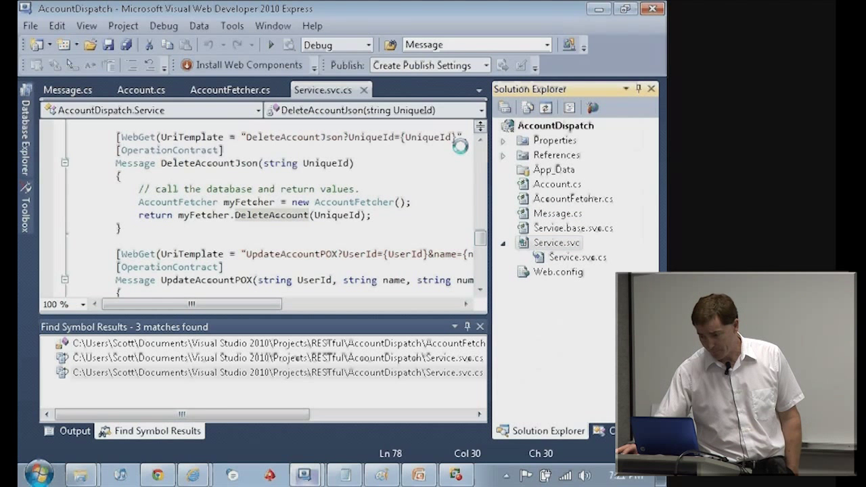
left_click_drag(480, 237, 482, 155)
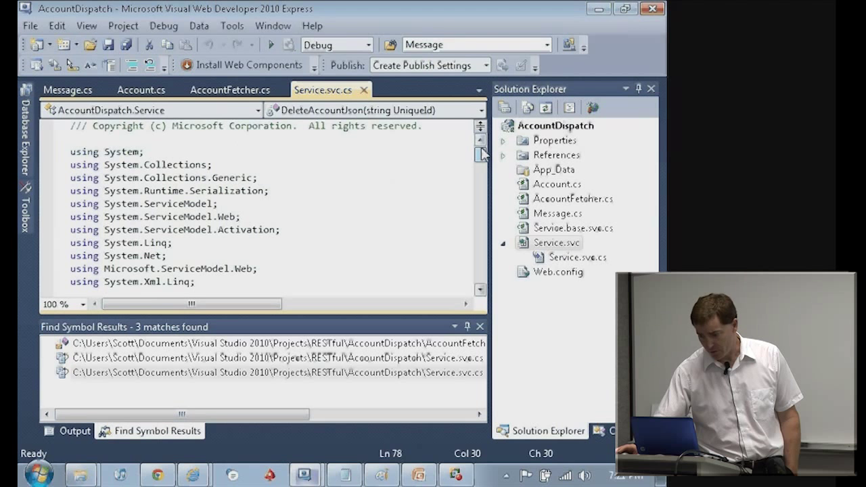
scroll(483, 196, "down", 2)
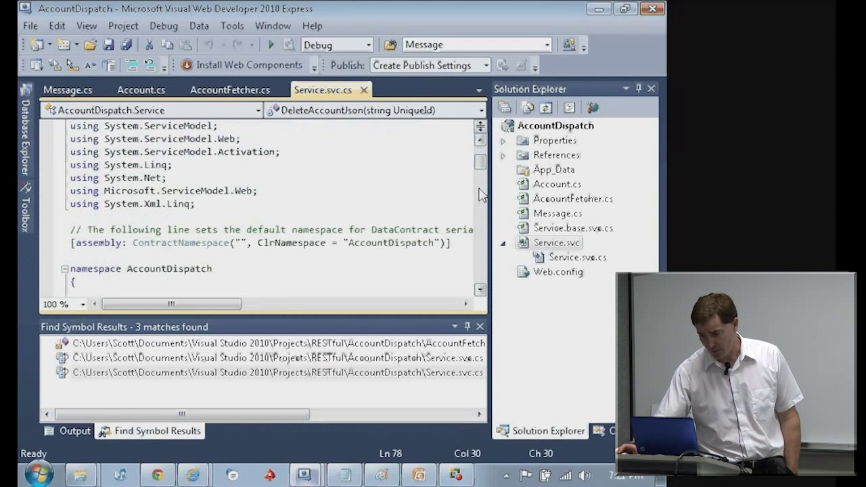
scroll(482, 195, "down", 1)
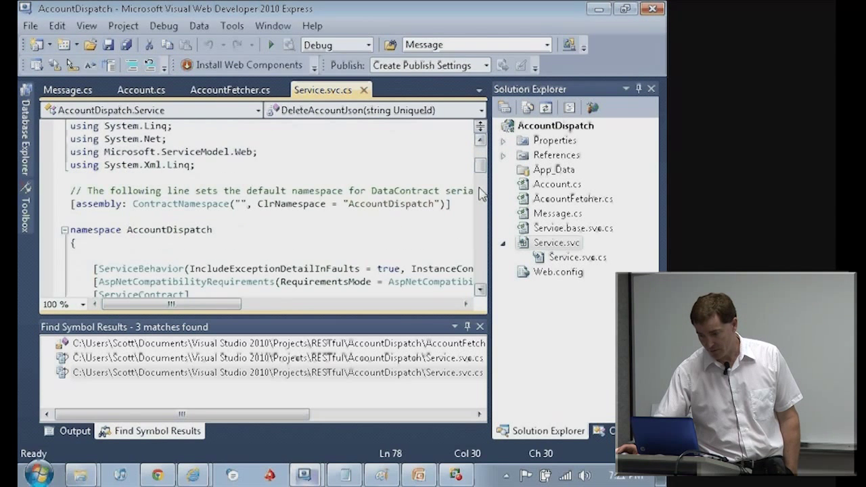
scroll(482, 193, "down", 1)
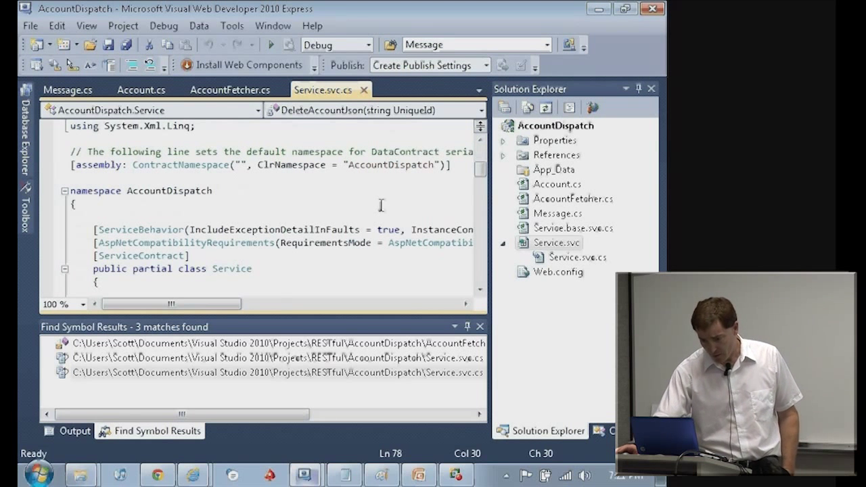
scroll(381, 205, "down", 1)
scroll(382, 203, "up", 2)
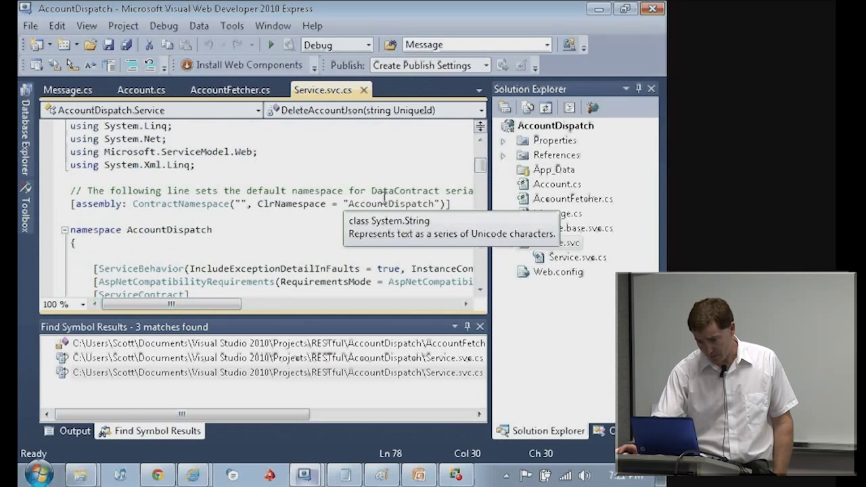
scroll(384, 197, "down", 1)
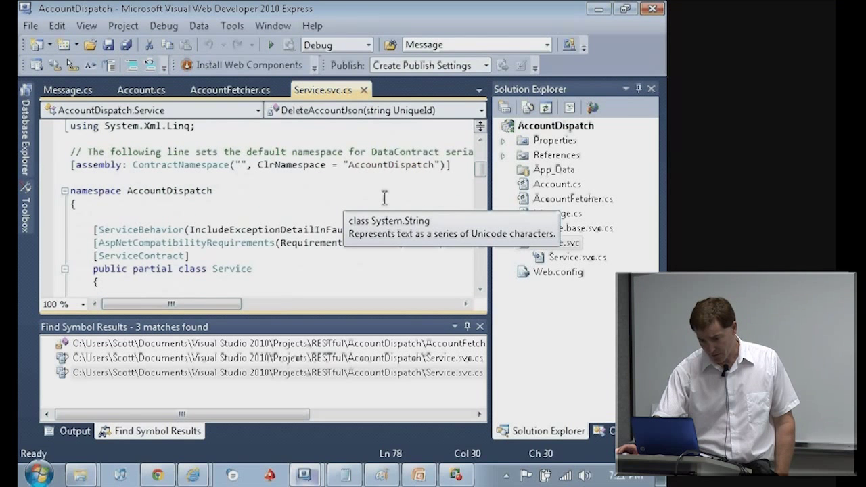
scroll(384, 196, "down", 2)
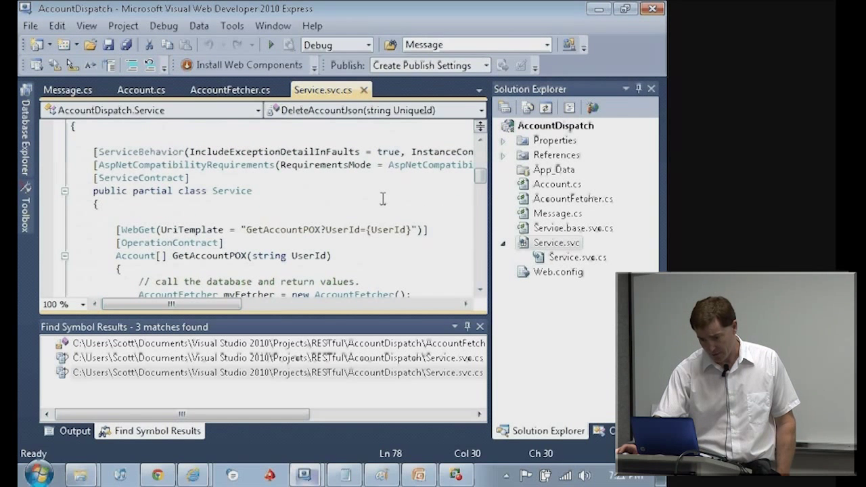
scroll(383, 198, "down", 1)
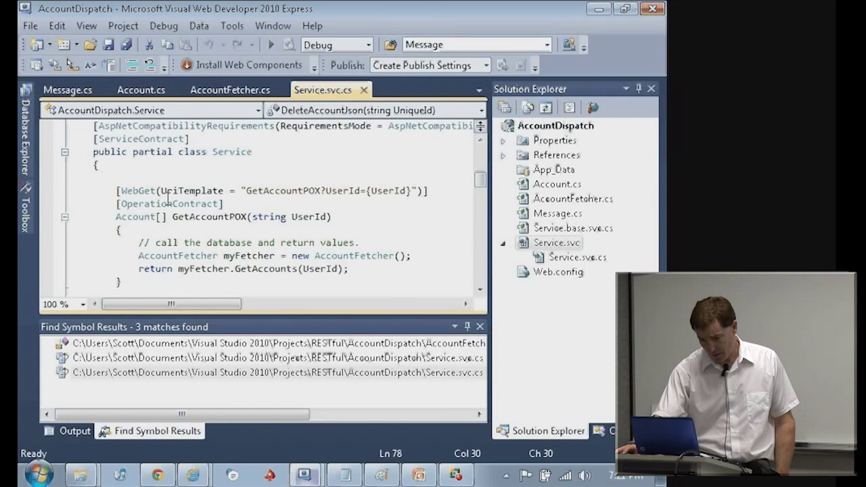
double_click(264, 191)
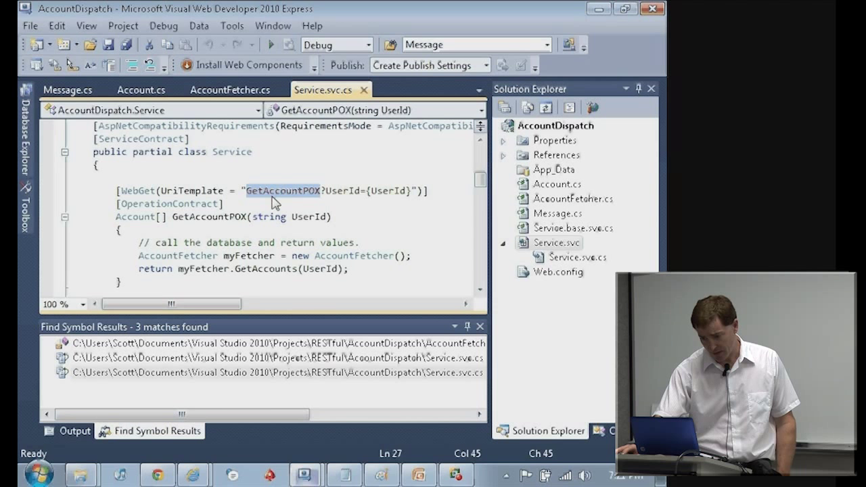
double_click(341, 190)
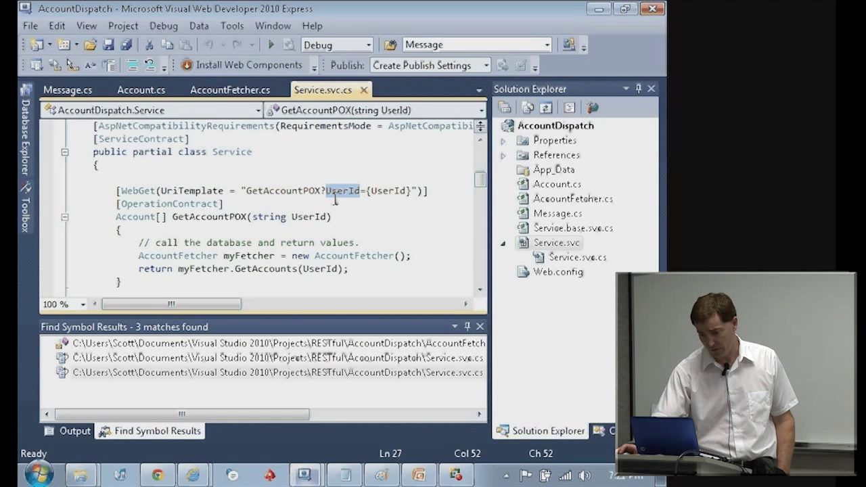
scroll(335, 198, "down", 1)
scroll(281, 223, "down", 2)
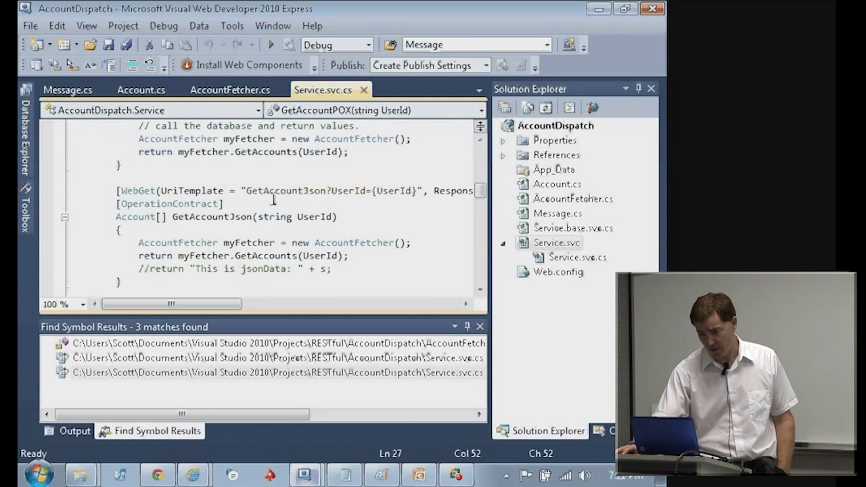
double_click(274, 193)
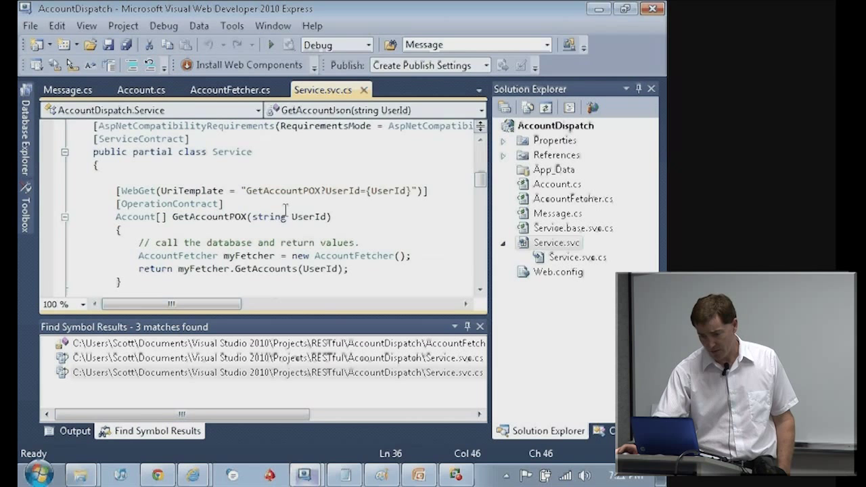
scroll(285, 211, "up", 2)
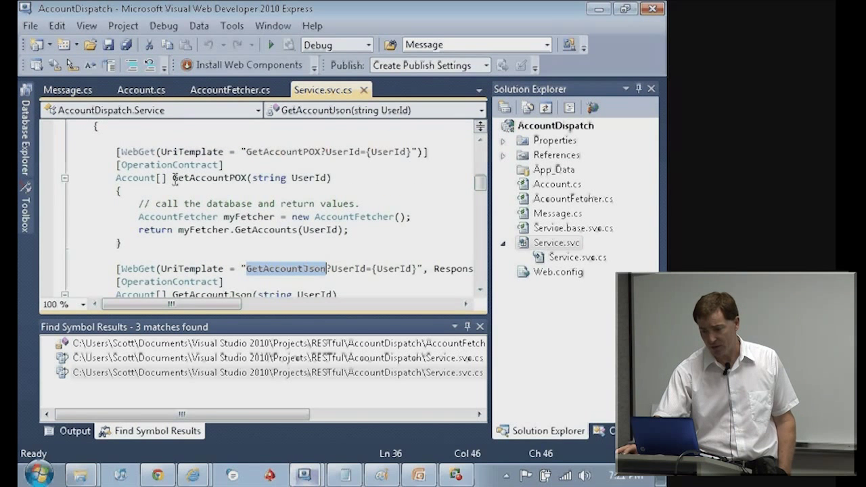
left_click_drag(122, 152, 401, 155)
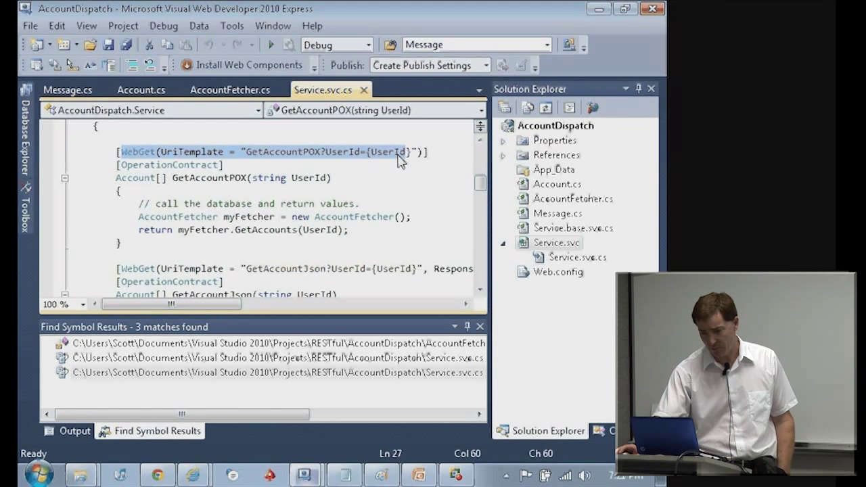
scroll(401, 160, "up", 1)
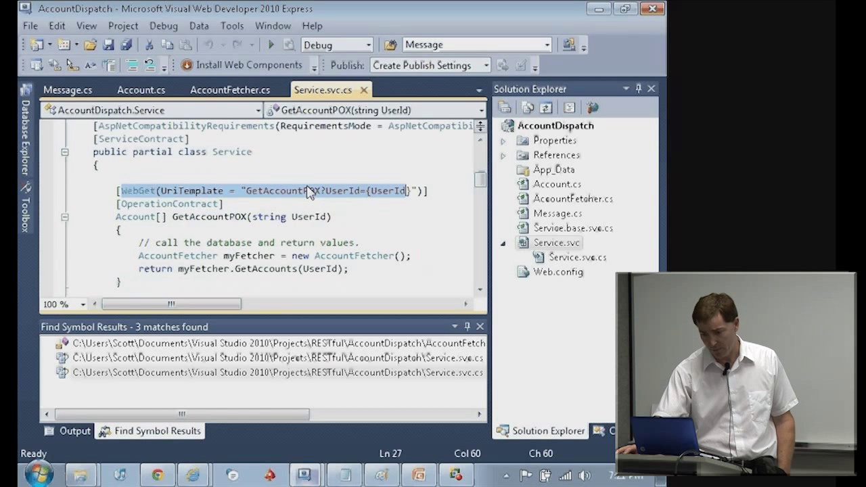
left_click(126, 202)
double_click(125, 202)
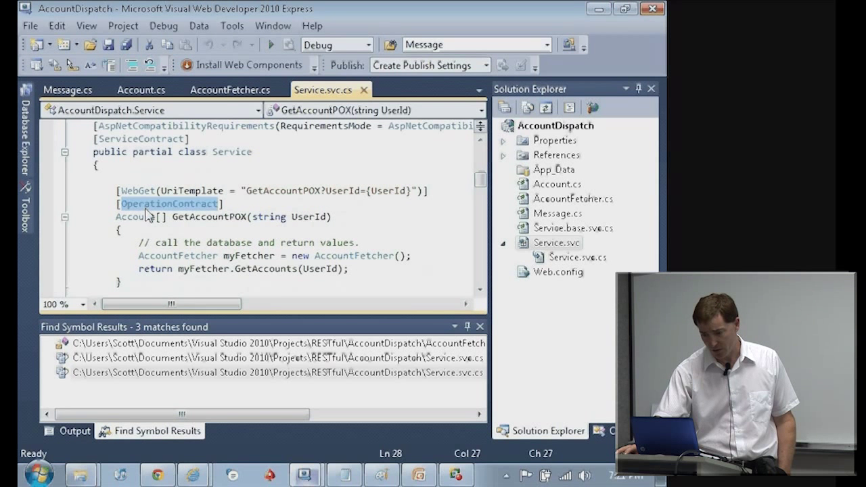
left_click(145, 217)
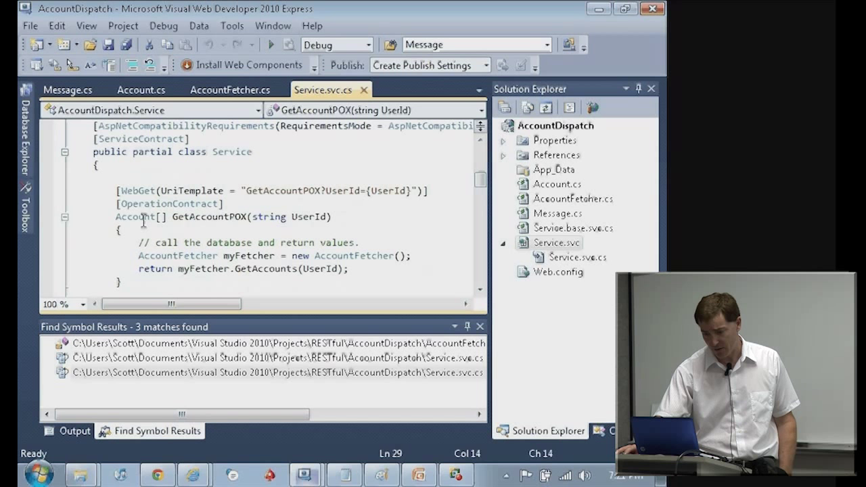
double_click(143, 218)
left_click(151, 221)
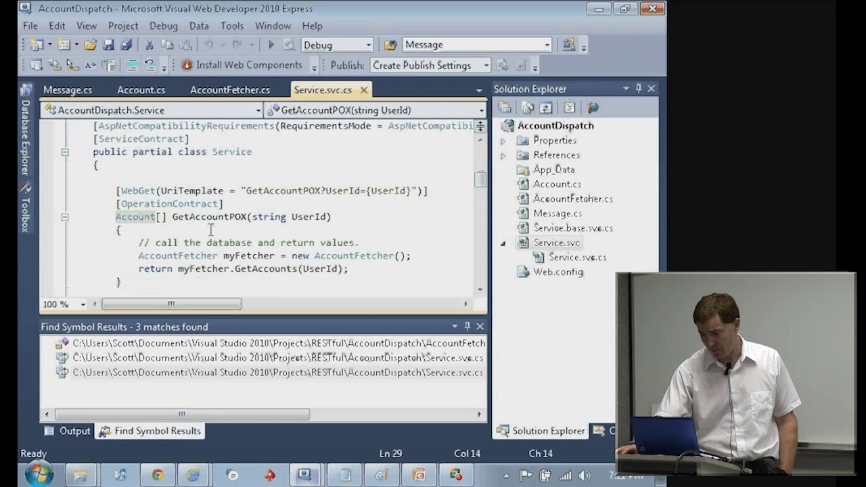
Look over the Account class in Account.cs, then go back to Service.svc.cs.
left_click(548, 184)
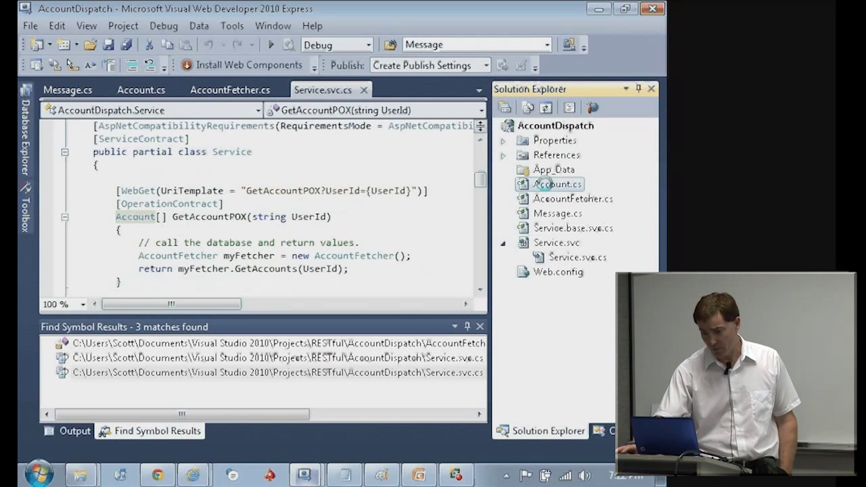
double_click(548, 184)
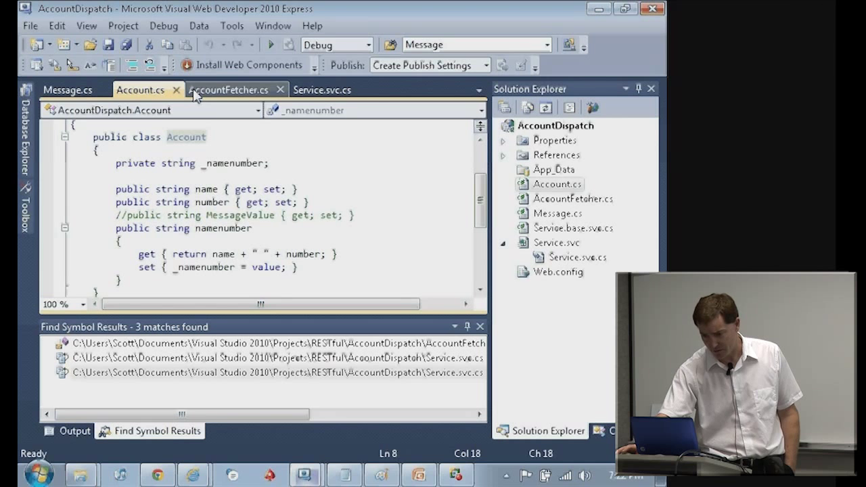
left_click(317, 90)
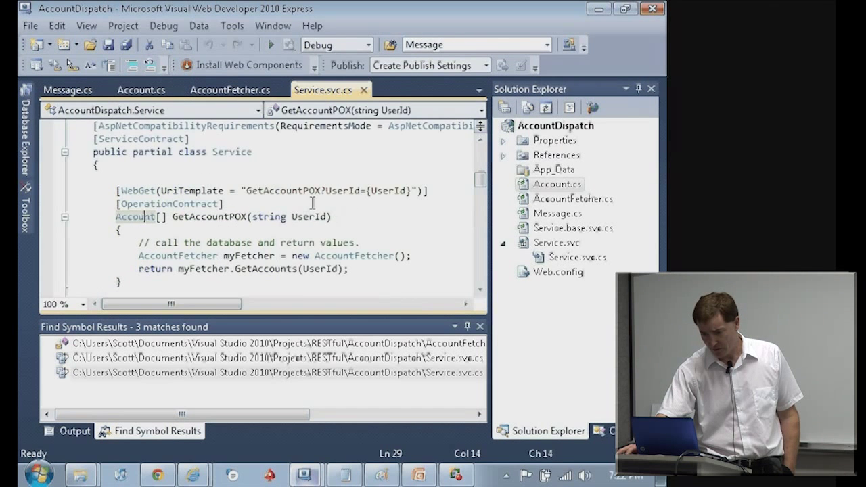
scroll(312, 202, "down", 1)
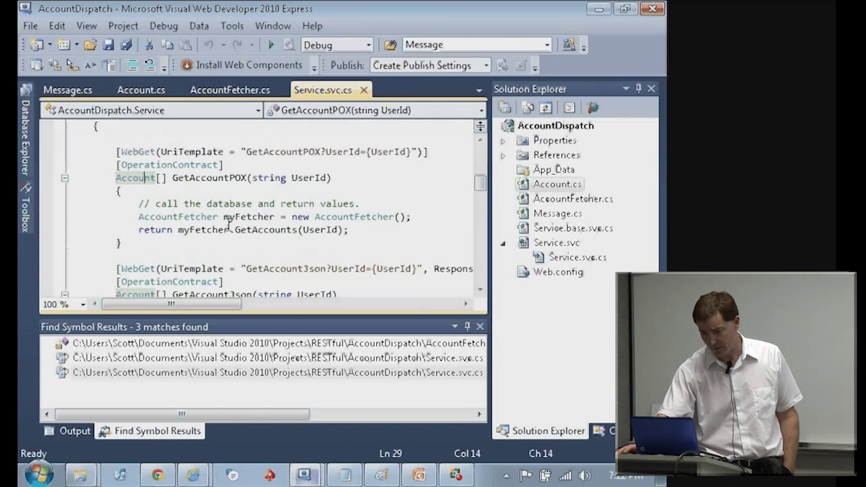
Jump from the myFetcher.GetAccounts call to its definition in AccountFetcher.cs.
left_click_drag(178, 229, 277, 233)
right_click(278, 233)
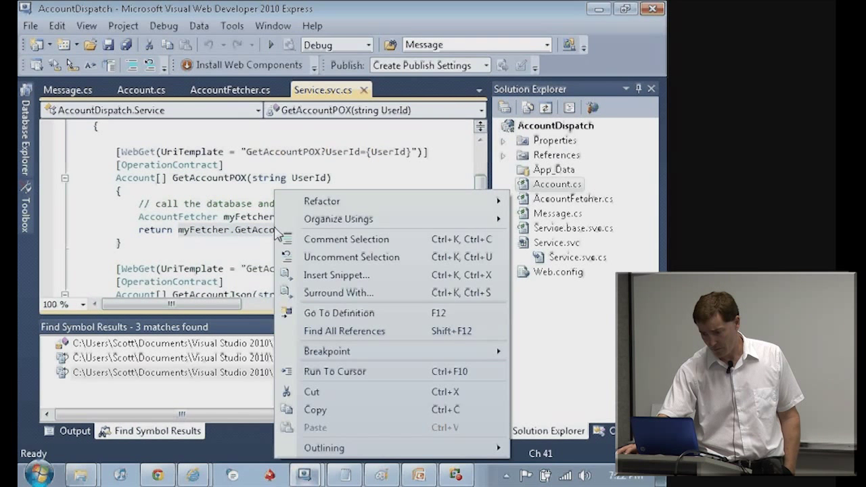
left_click(338, 312)
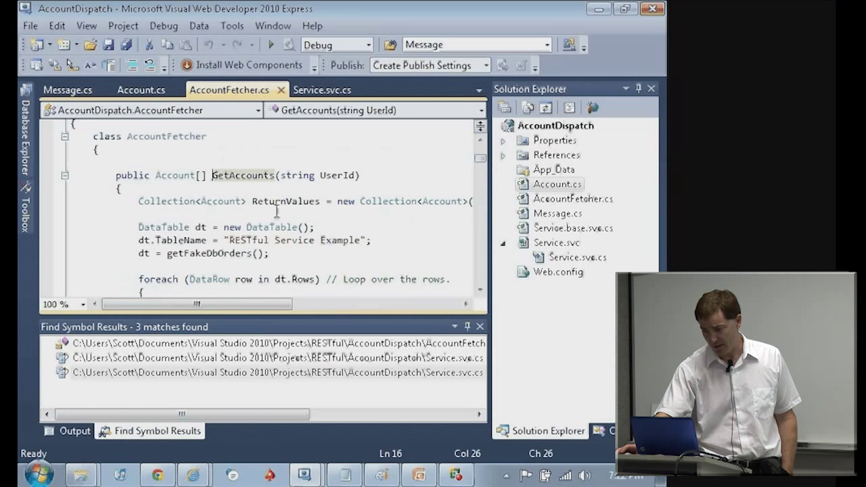
scroll(276, 212, "down", 1)
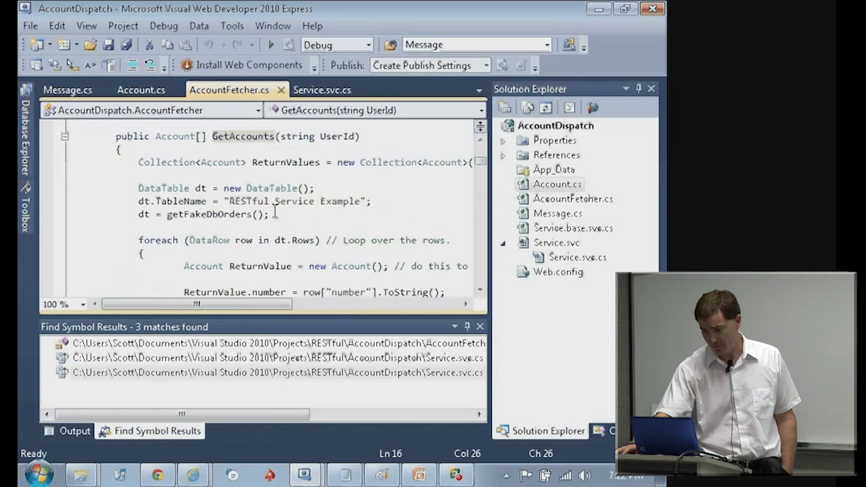
Review GetAccounts' fake order rows, then return to Service.svc.cs and the PowerPoint deck.
left_click(483, 211)
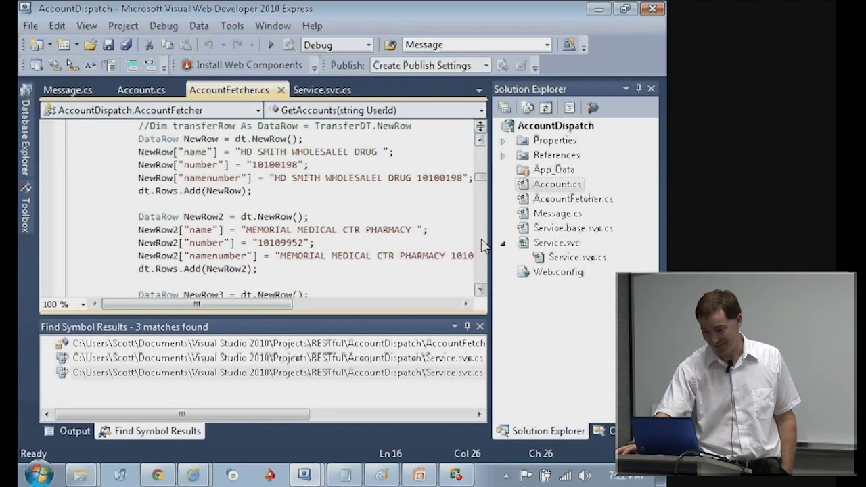
left_click(481, 161)
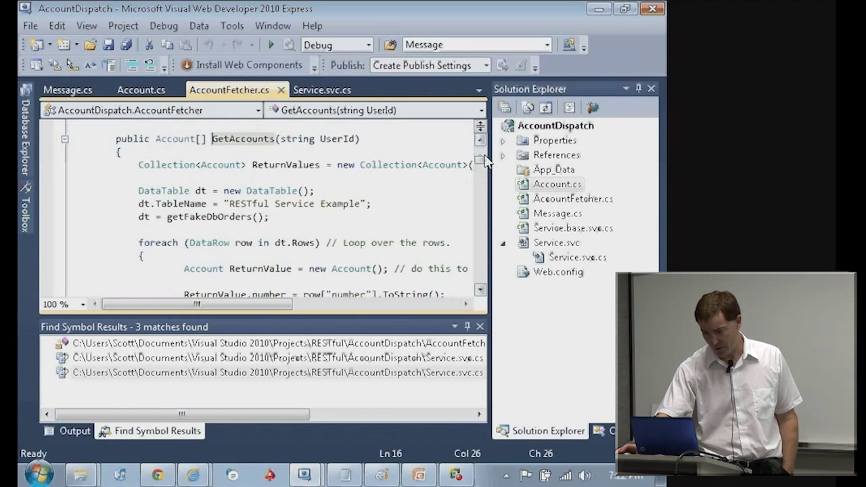
scroll(336, 210, "down", 1)
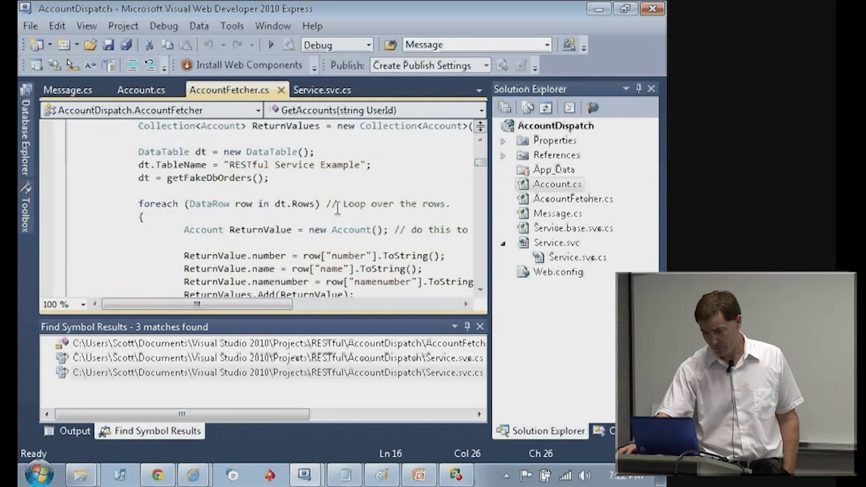
scroll(337, 209, "down", 1)
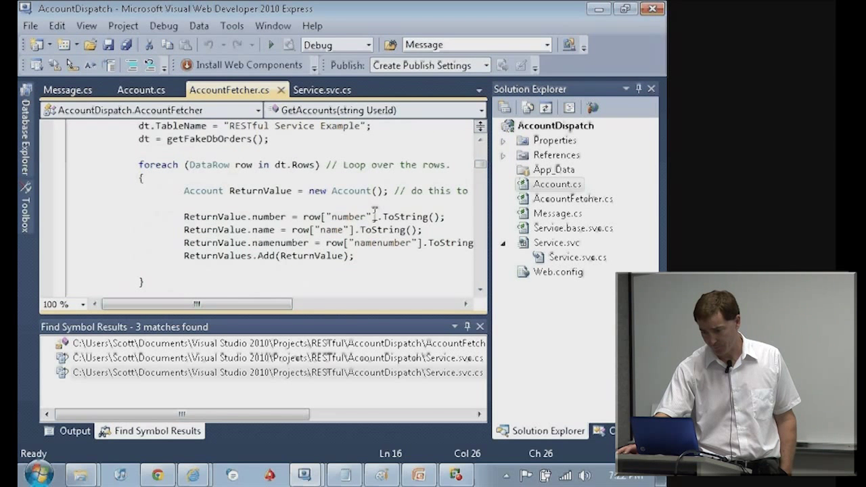
scroll(374, 212, "up", 1)
left_click(321, 90)
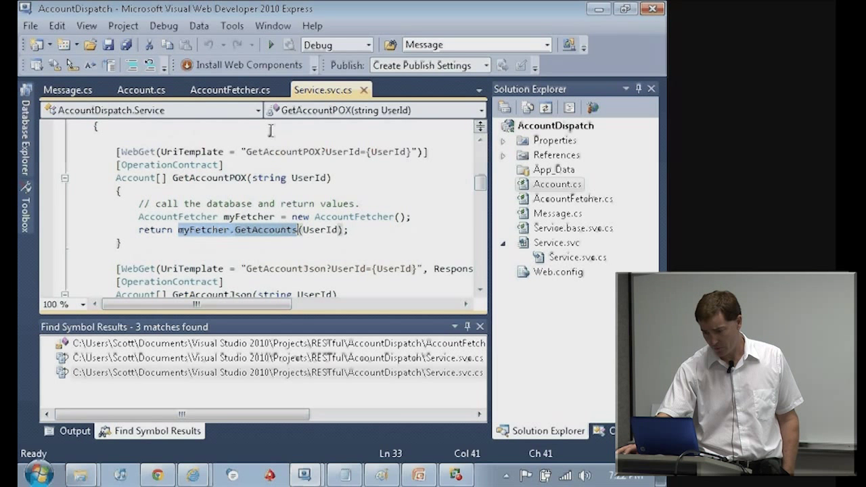
left_click_drag(482, 184, 481, 177)
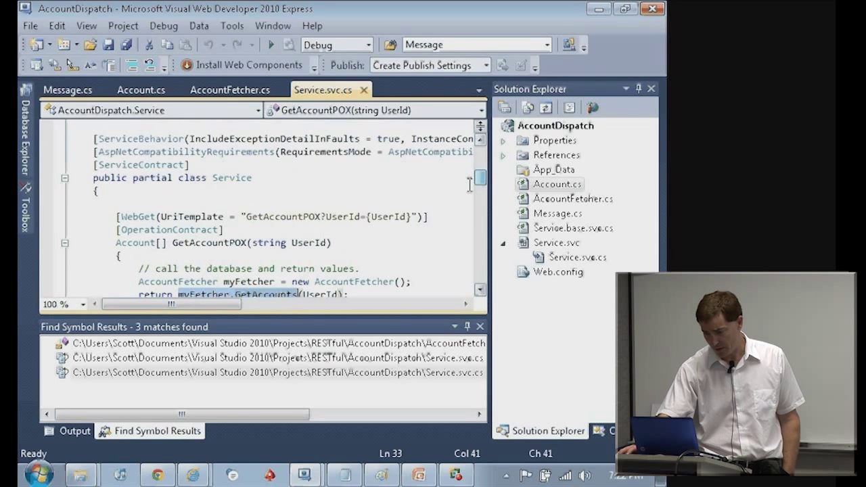
left_click(382, 476)
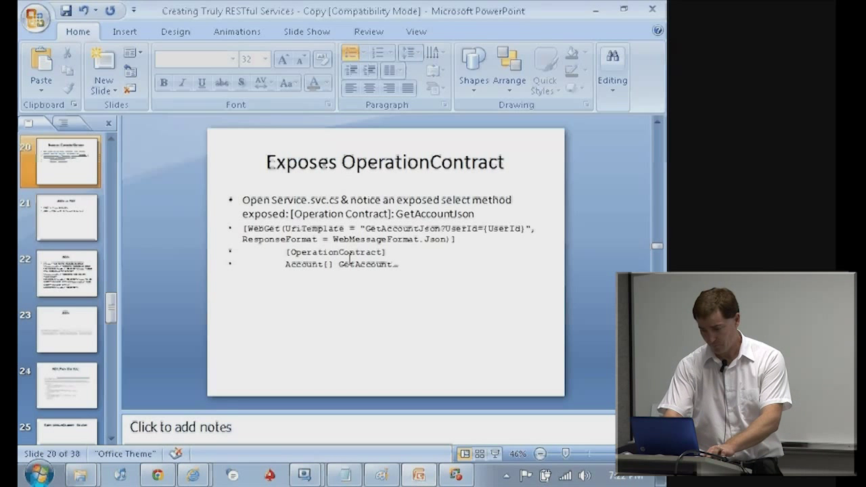
Present the slide show through slide 30, 'IMPORTANT Point', then return to AccountDispatch.
key("F5")
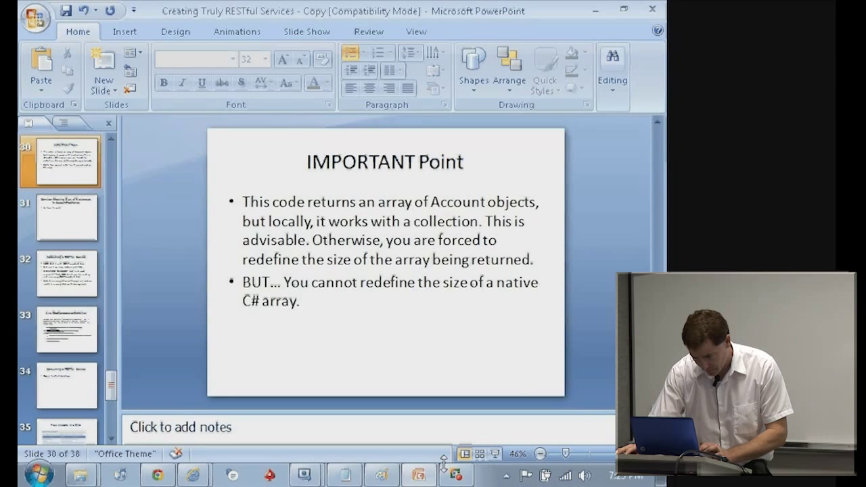
left_click(310, 475)
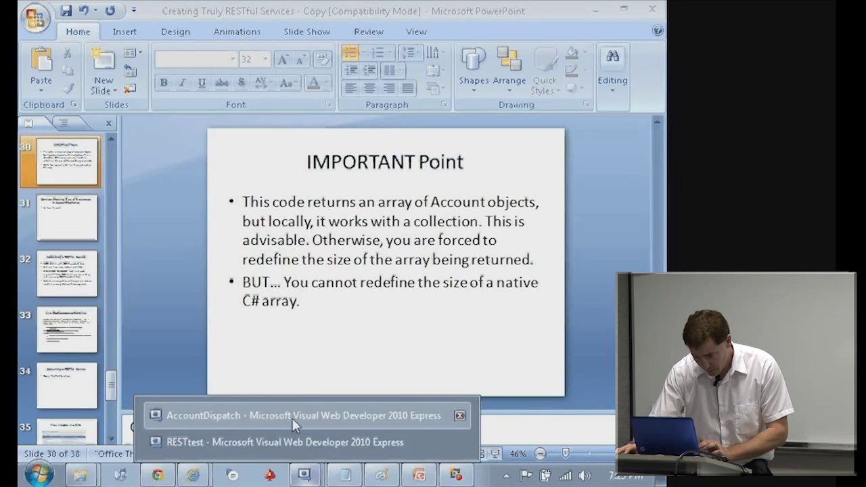
left_click(295, 418)
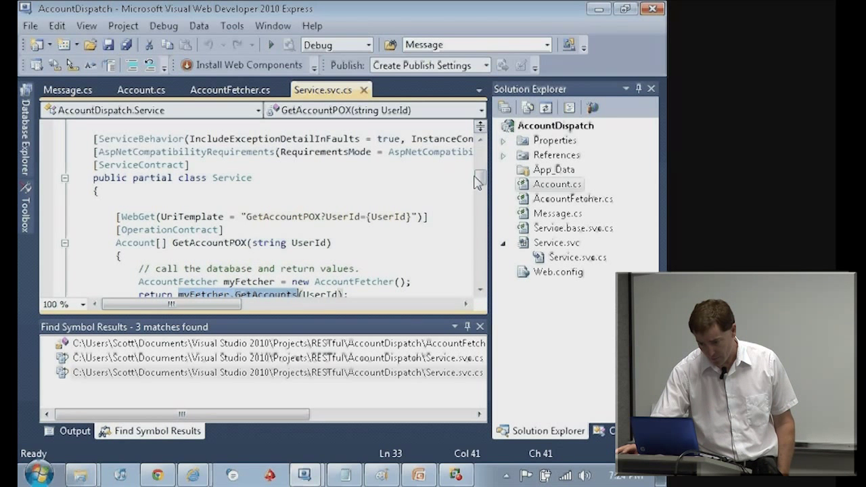
left_click_drag(478, 181, 473, 188)
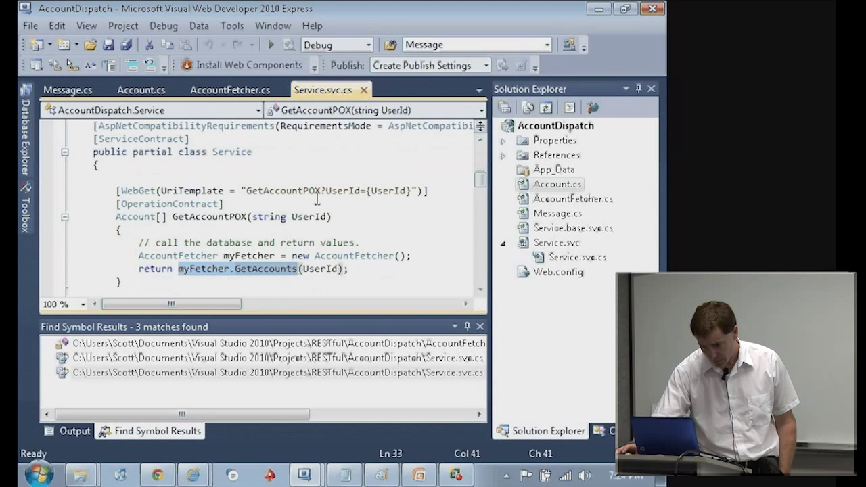
scroll(316, 200, "down", 2)
scroll(276, 209, "down", 1)
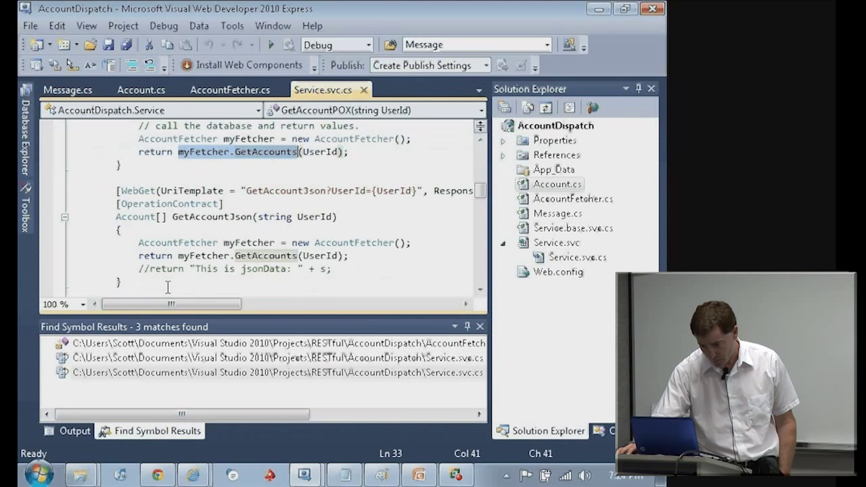
mouse_move(172, 304)
left_mouse_down()
mouse_move(270, 306)
mouse_move(263, 306)
left_mouse_up()
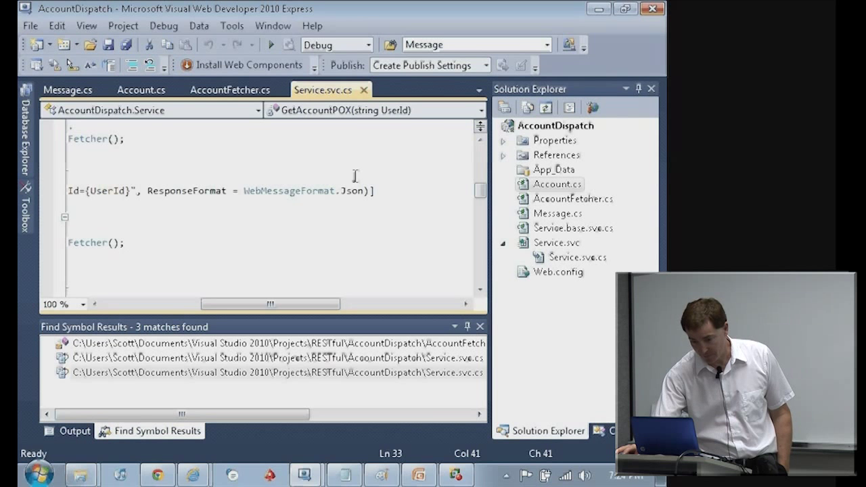
Scroll through the GetAccountJson code in Service.svc.cs, then switch back to PowerPoint.
left_click(479, 138)
left_click(480, 129)
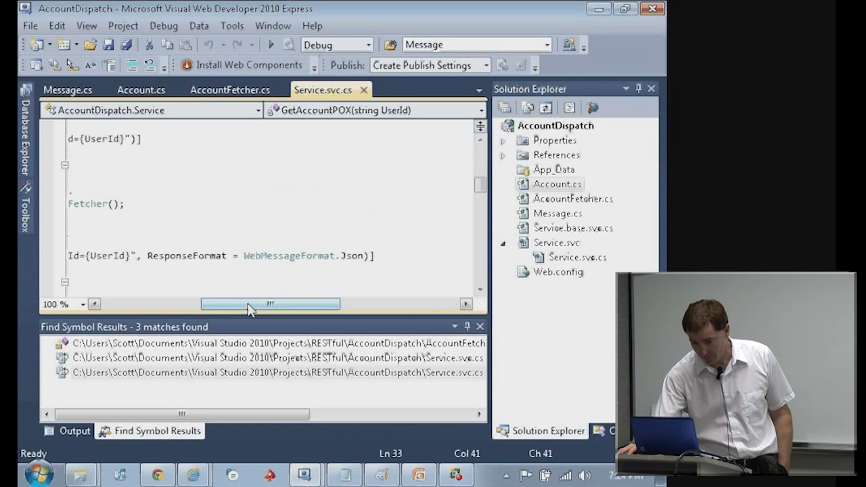
left_click_drag(250, 305, 150, 308)
scroll(163, 265, "up", 1)
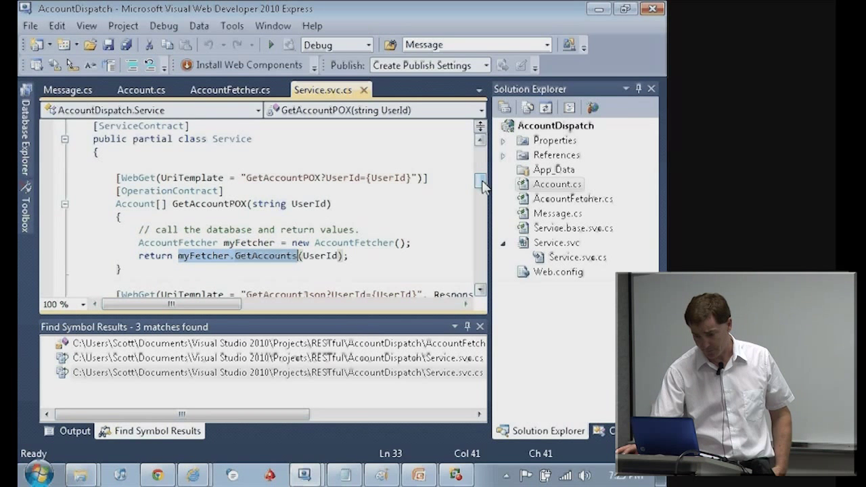
left_click_drag(483, 183, 482, 196)
scroll(271, 203, "down", 3)
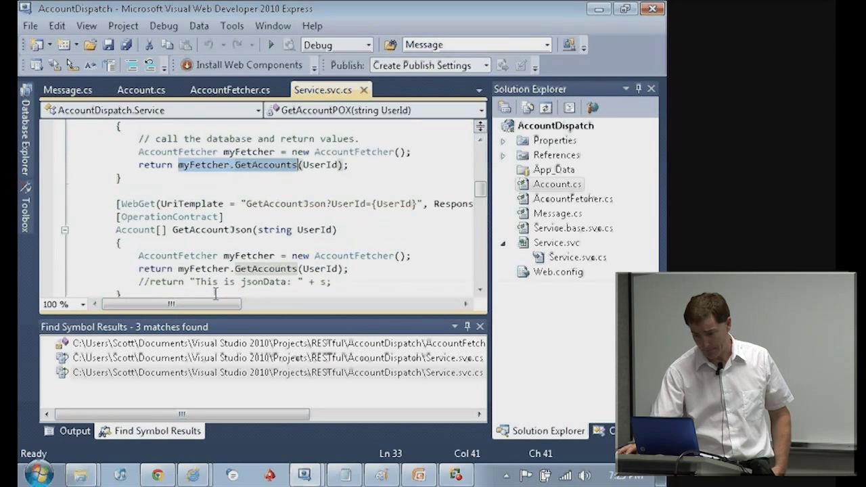
left_click_drag(171, 304, 279, 305)
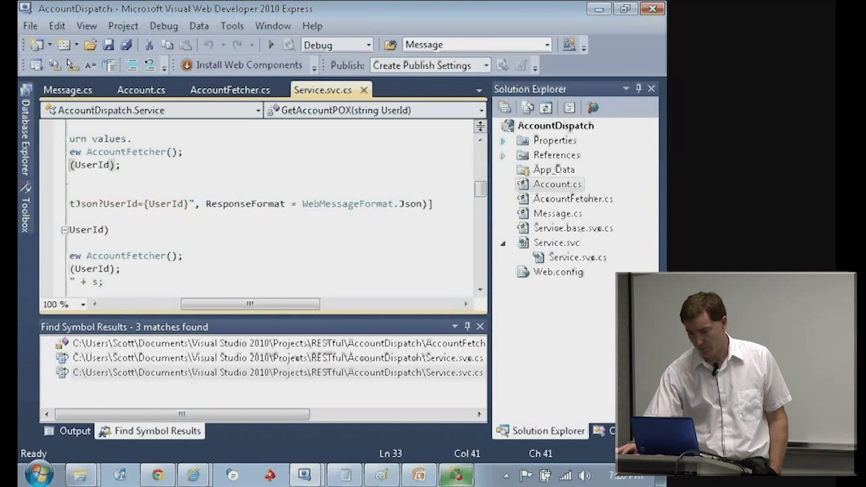
left_click(456, 475)
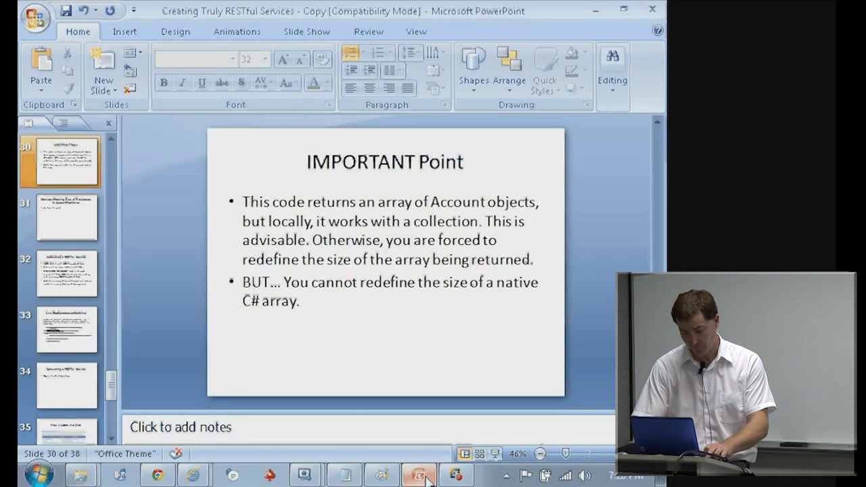
Present the slides from the title slide to slide 30, then return to AccountDispatch.
left_click(420, 475)
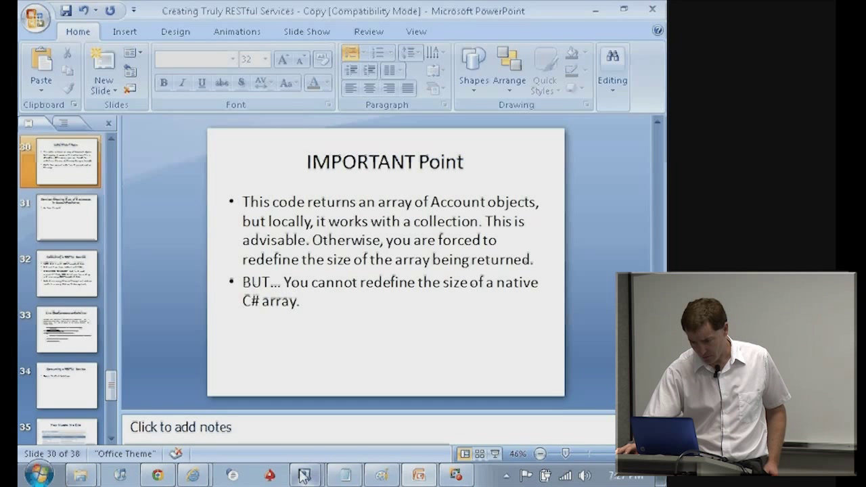
left_click(304, 476)
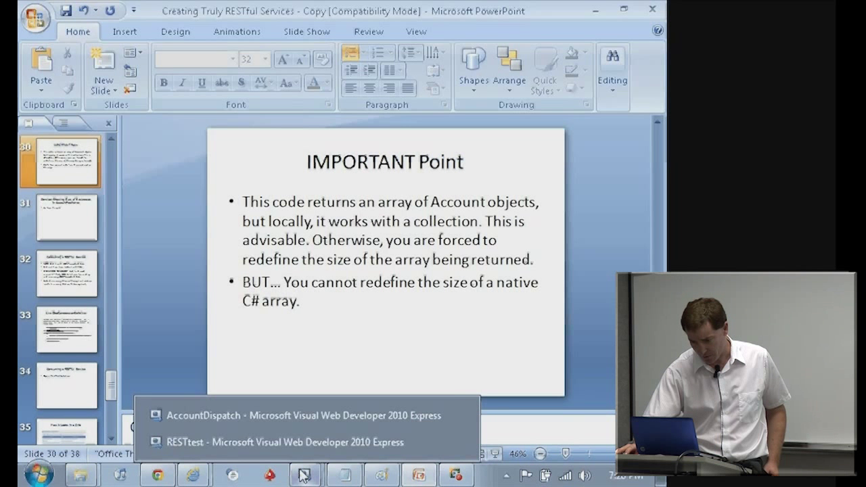
left_click(303, 414)
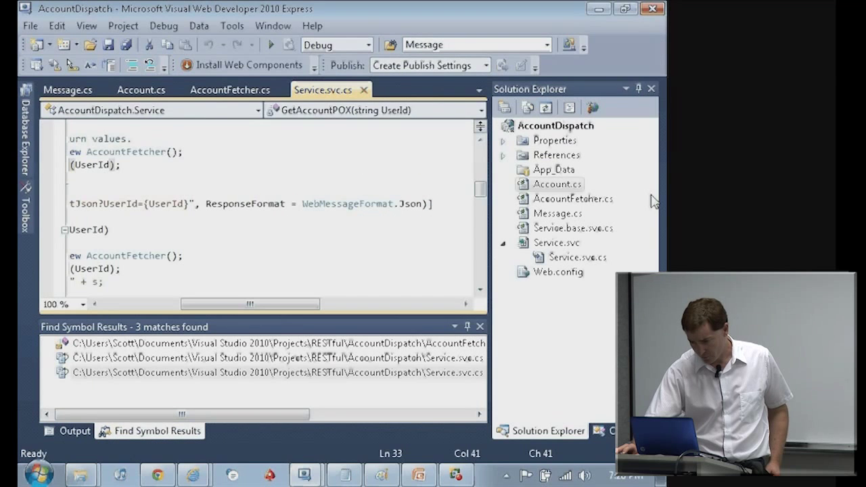
Open the Account and AccountFetcher classes and highlight the ReturnValues collection line.
double_click(541, 186)
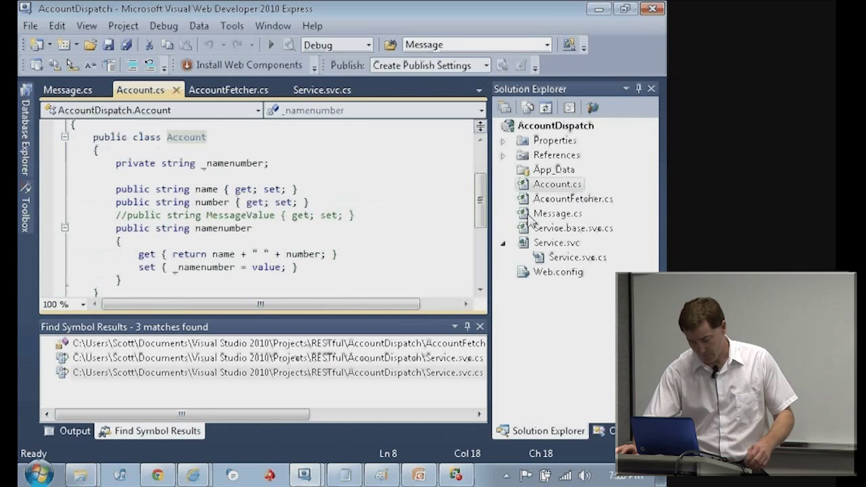
double_click(573, 199)
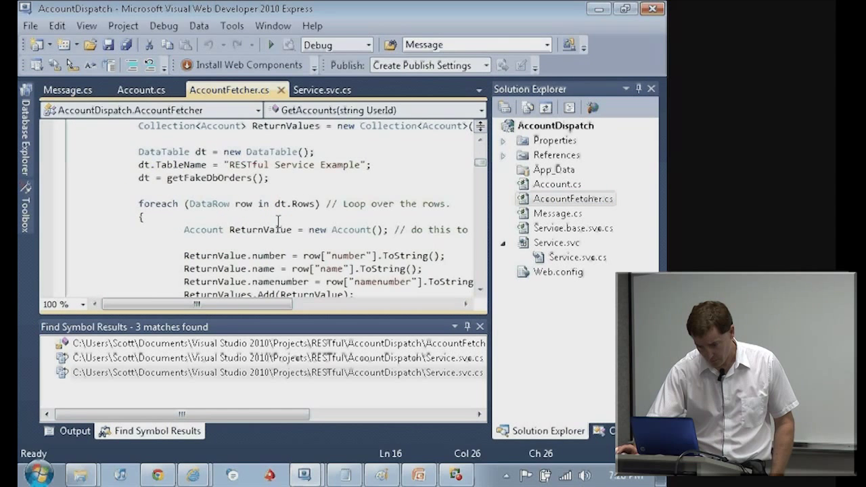
scroll(277, 221, "up", 3)
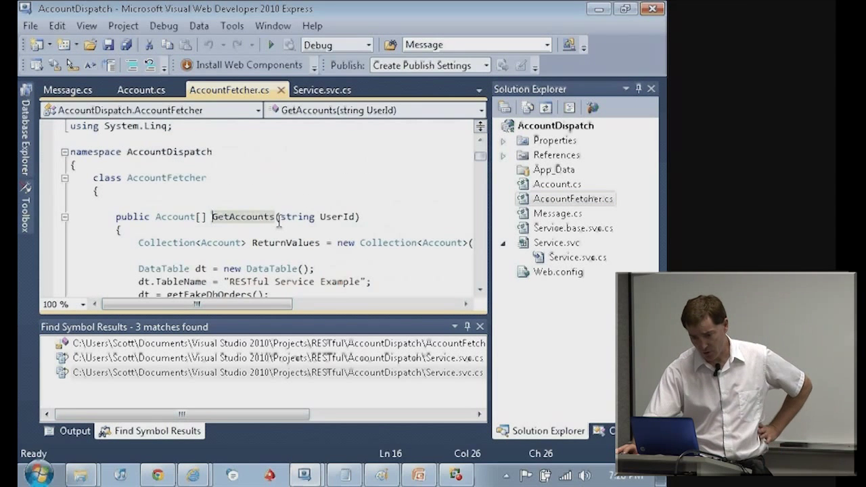
scroll(278, 221, "down", 1)
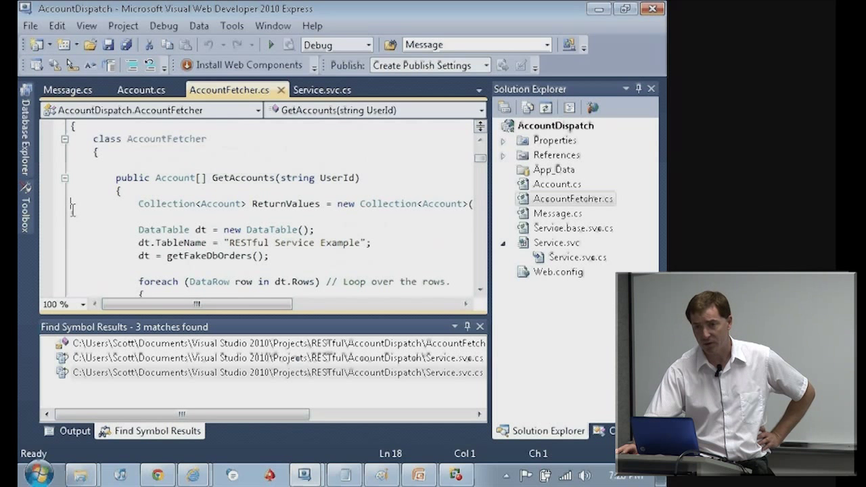
left_click_drag(73, 203, 142, 217)
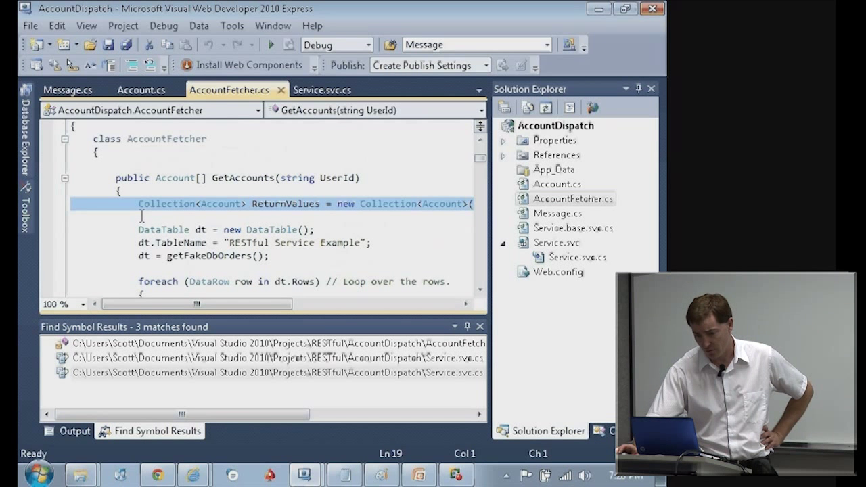
left_click(144, 216)
scroll(183, 219, "down", 1)
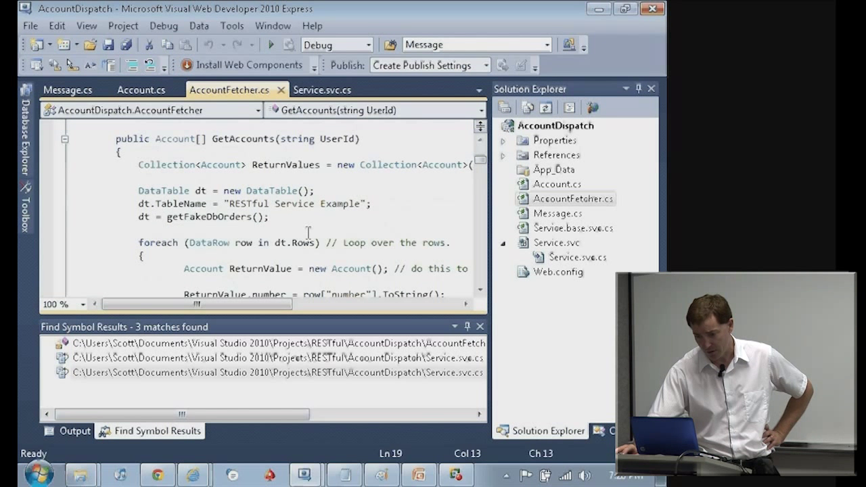
Highlight the DataTable lines, the getFakeDbOrders call and the Account[] return, then switch to PowerPoint.
mouse_move(271, 217)
left_mouse_down()
mouse_move(192, 216)
mouse_move(138, 192)
left_mouse_up()
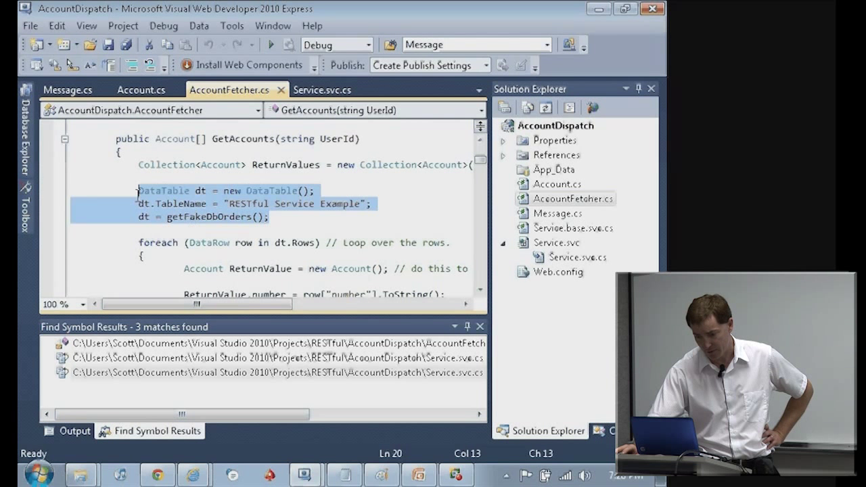
double_click(211, 216)
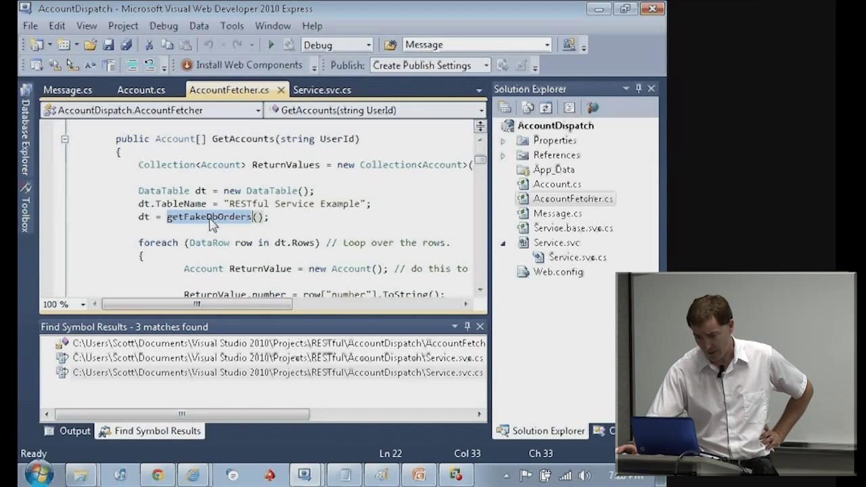
scroll(211, 227, "down", 1)
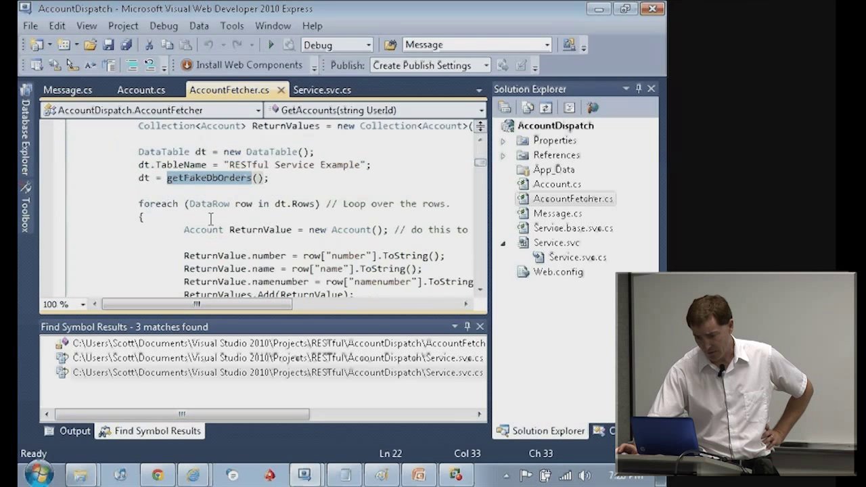
scroll(212, 218, "down", 3)
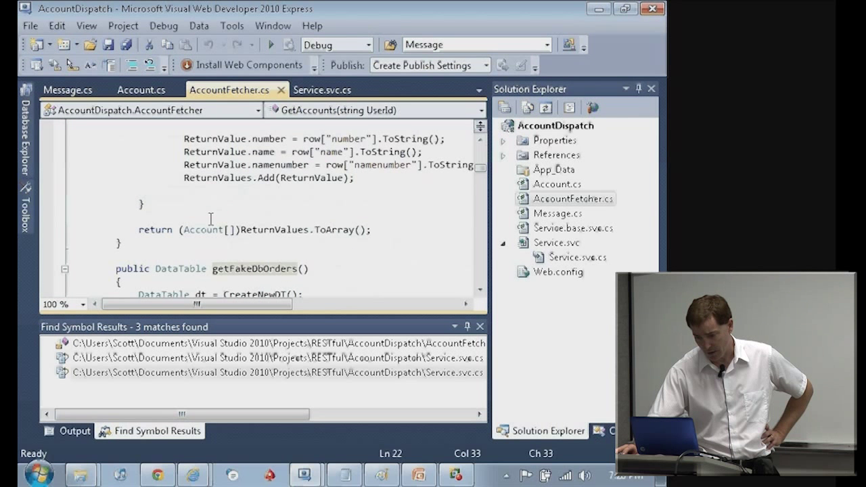
double_click(203, 230)
left_click_drag(206, 237, 345, 236)
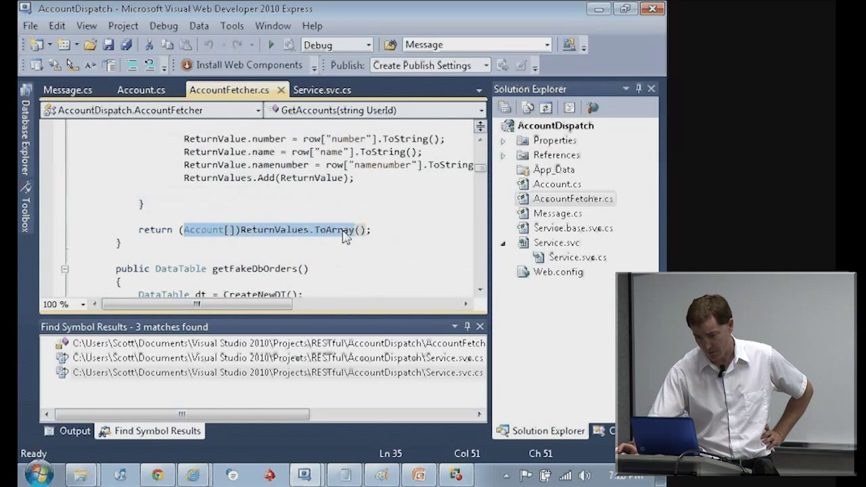
scroll(253, 240, "up", 3)
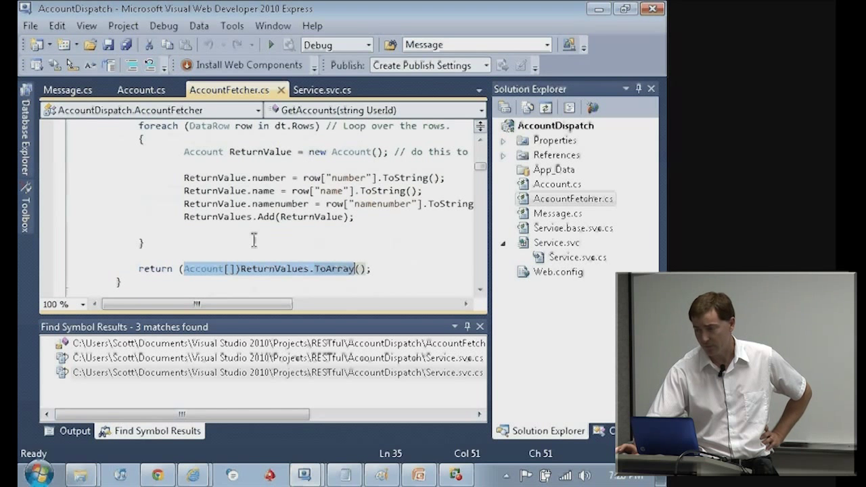
left_click(203, 268)
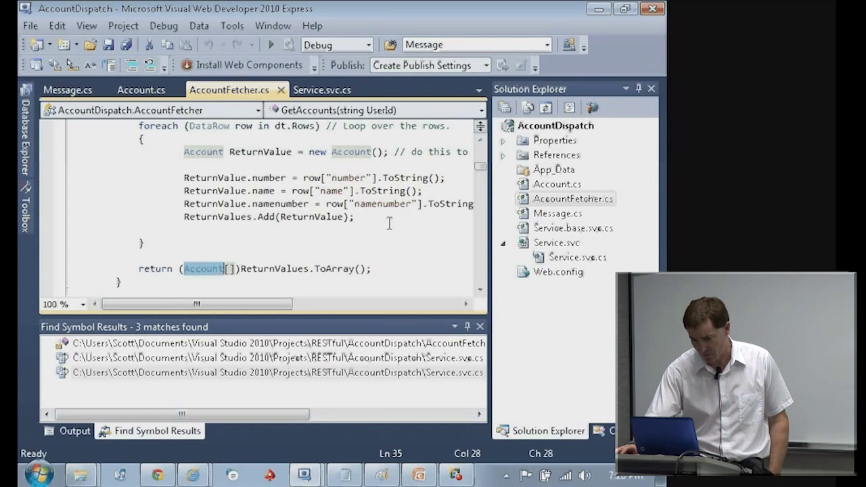
left_click(318, 372)
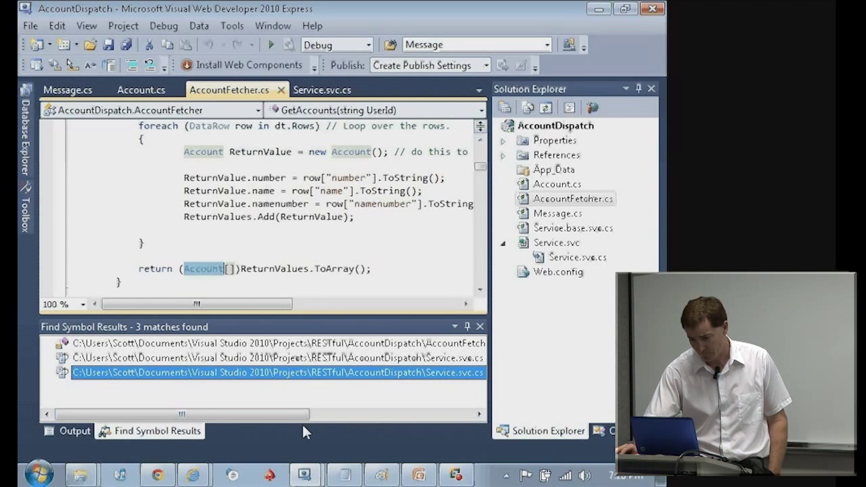
key("alt+Tab")
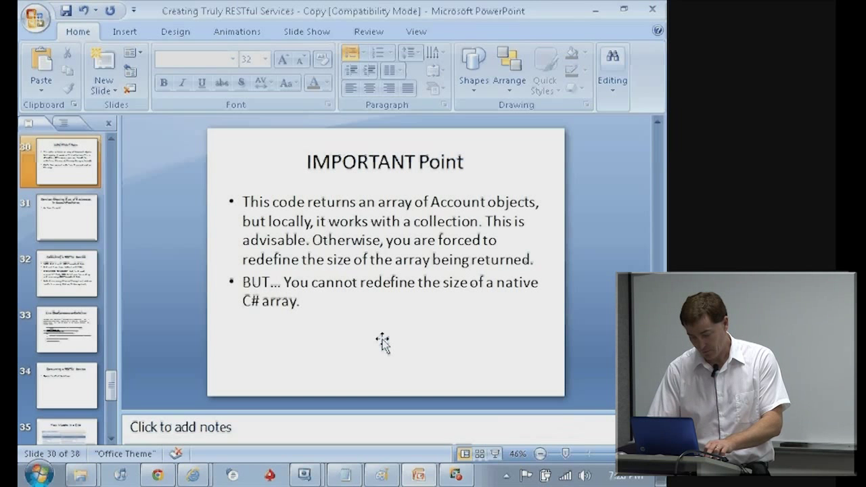
Present the slide show from the beginning, then minimize PowerPoint to reveal AccountFetcher.cs.
key("F5")
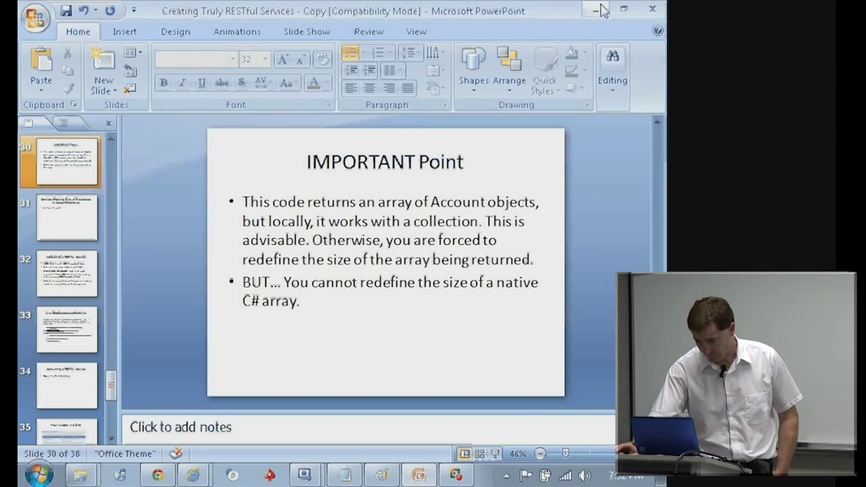
left_click(595, 10)
left_click(555, 125)
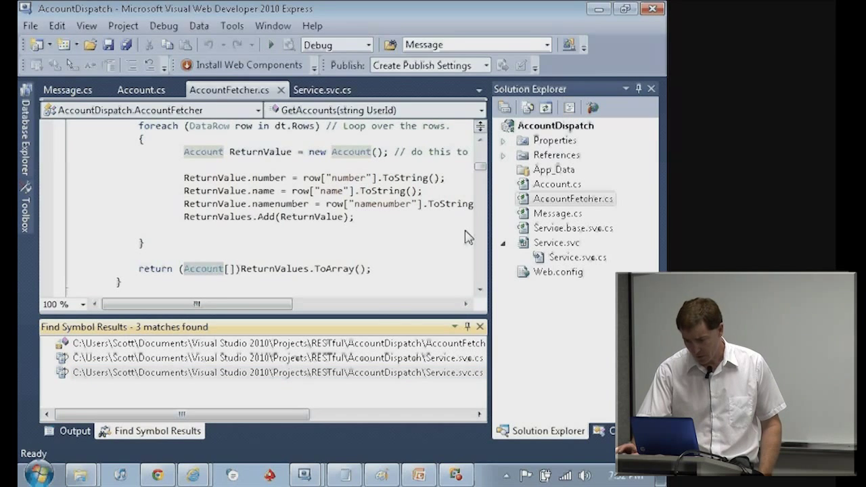
key("super+d")
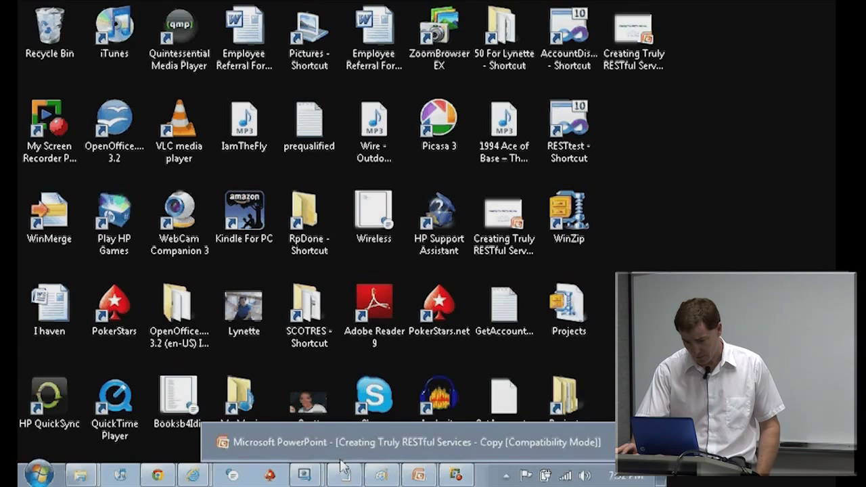
mouse_move(304, 475)
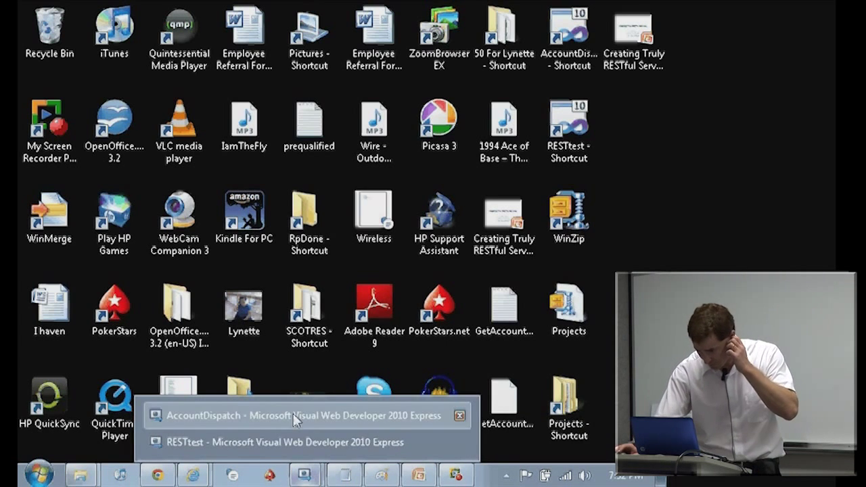
left_click(296, 415)
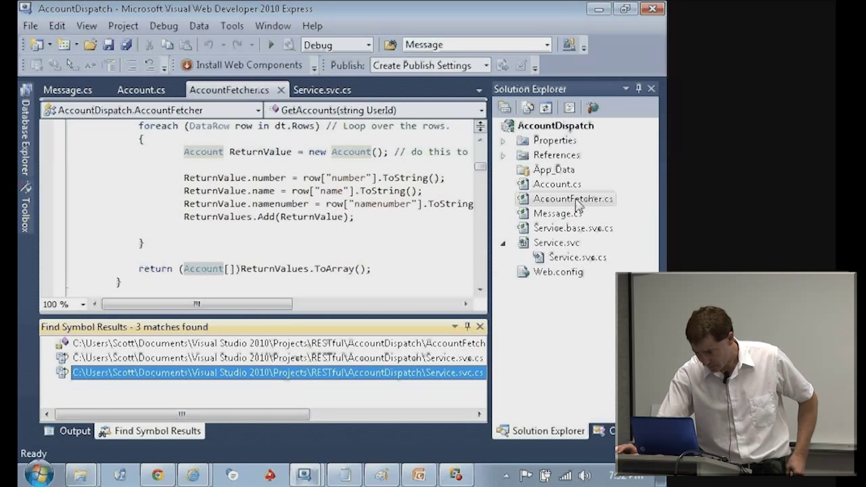
View Service.svc in the browser and bring up the localhost Internet Explorer window.
left_click(556, 243)
right_click(552, 242)
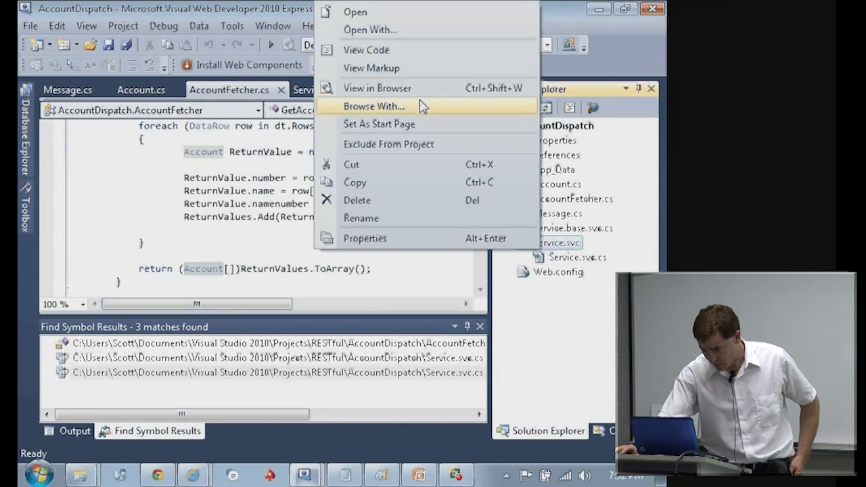
left_click(378, 88)
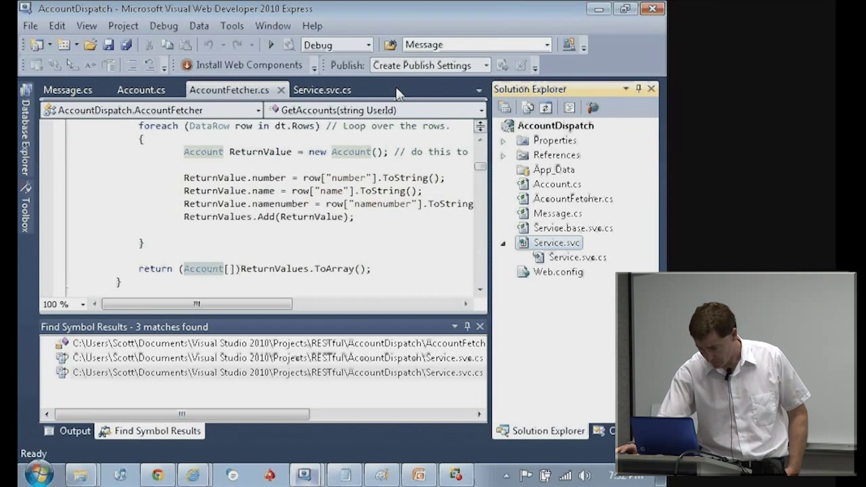
left_click(198, 474)
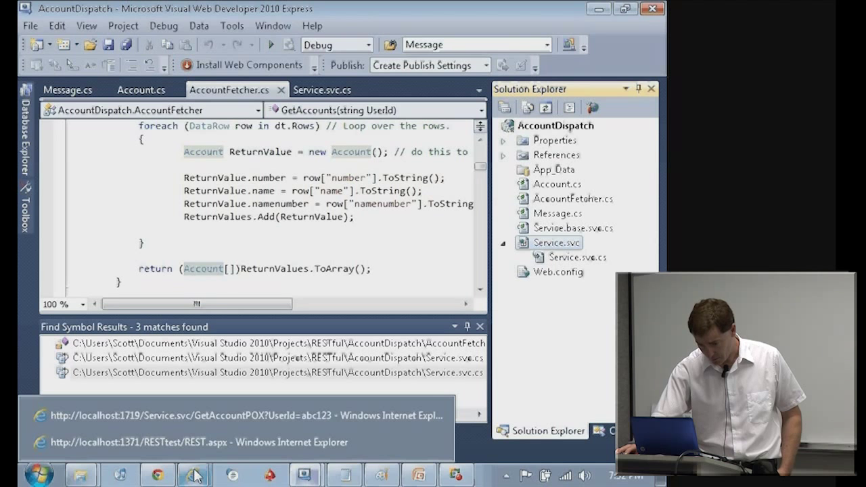
left_click(204, 419)
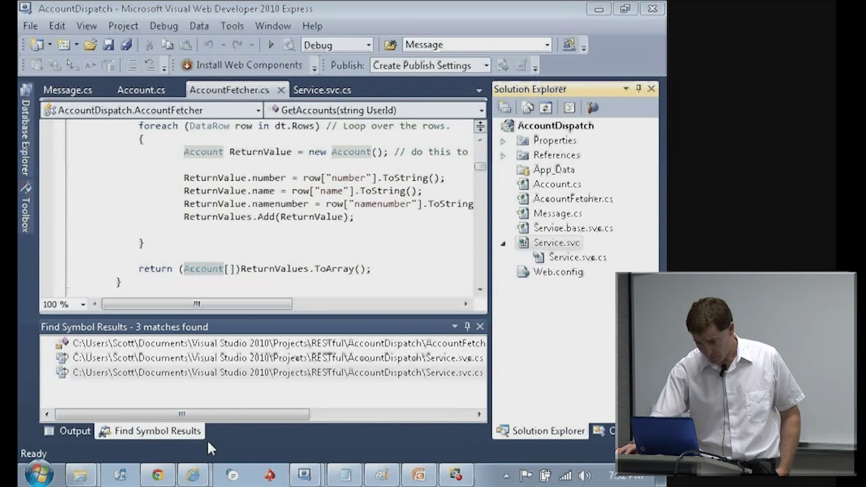
left_click(193, 473)
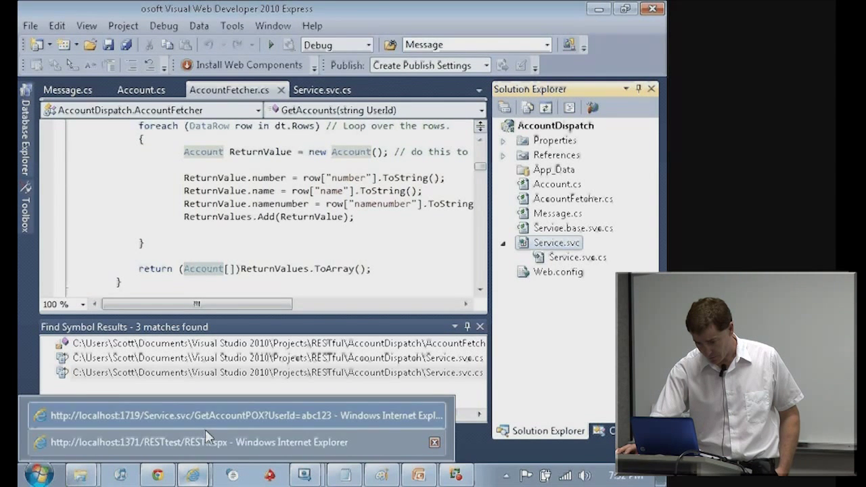
left_click(205, 430)
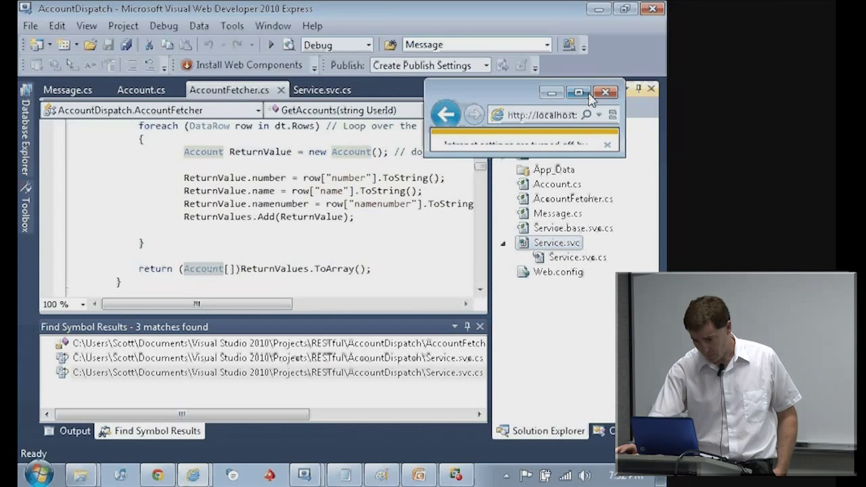
Maximize IE, open the service help page and select the GetAccountJson UriTemplate URL.
left_click(579, 92)
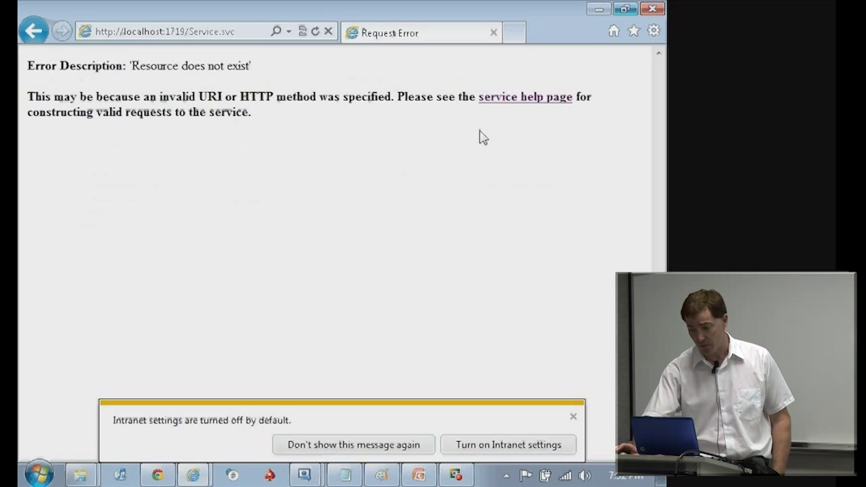
left_click(508, 104)
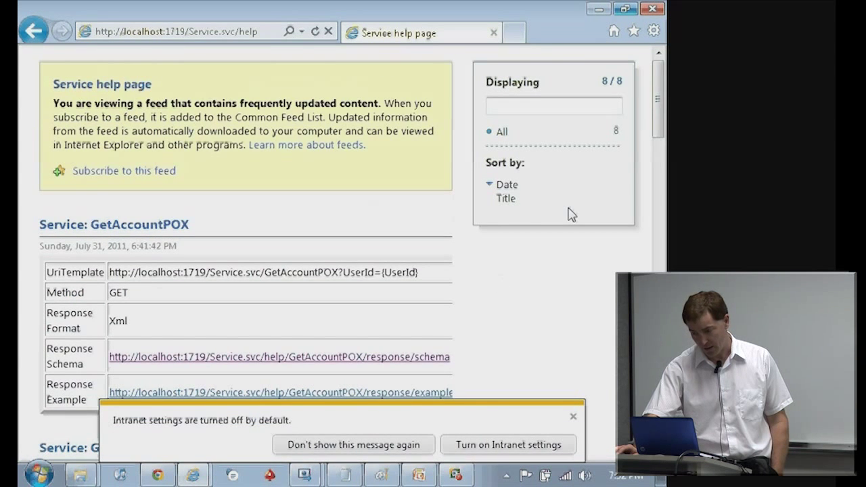
mouse_move(658, 94)
left_mouse_down()
mouse_move(660, 146)
mouse_move(651, 112)
mouse_move(646, 178)
left_mouse_up()
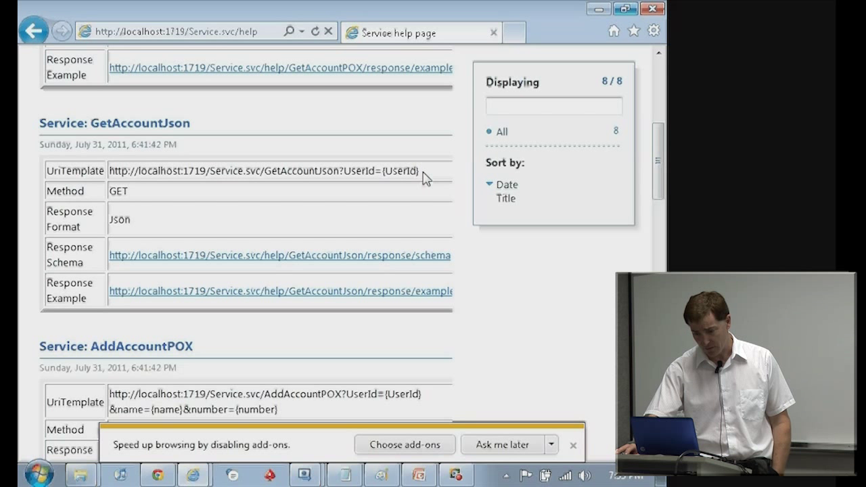
left_click_drag(422, 171, 115, 177)
right_click(128, 181)
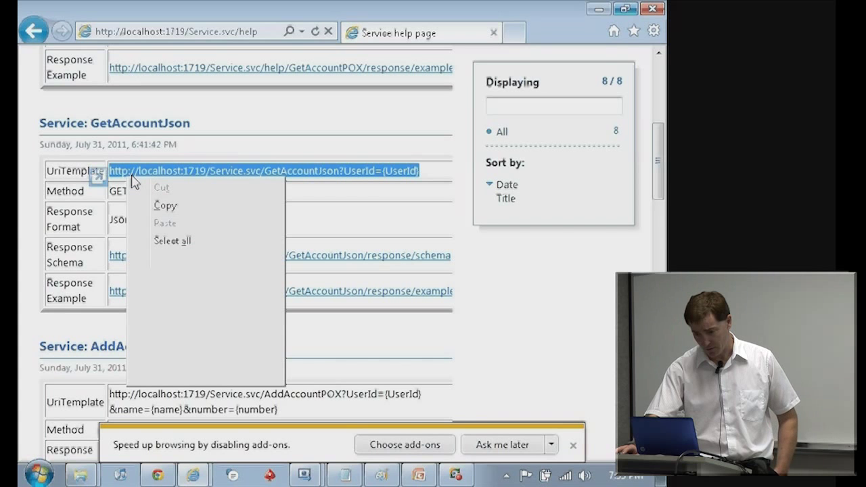
Copy the GetAccountJson URL into the address bar and request it.
left_click(165, 206)
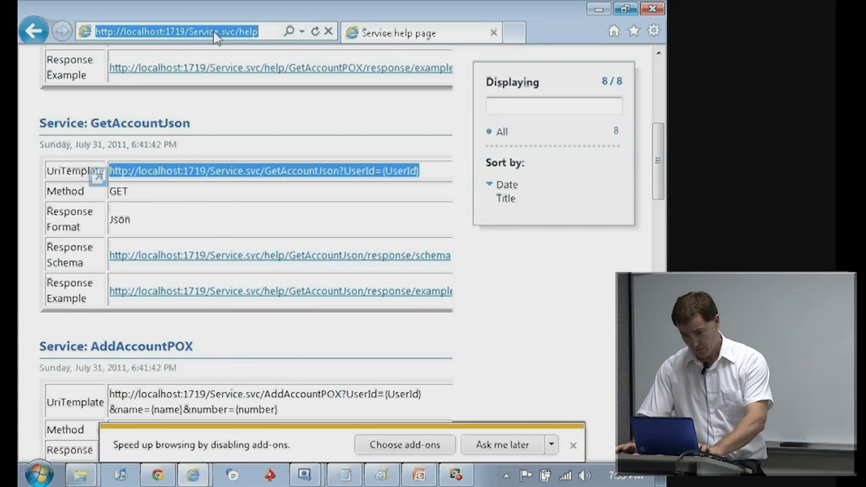
key("ctrl+v")
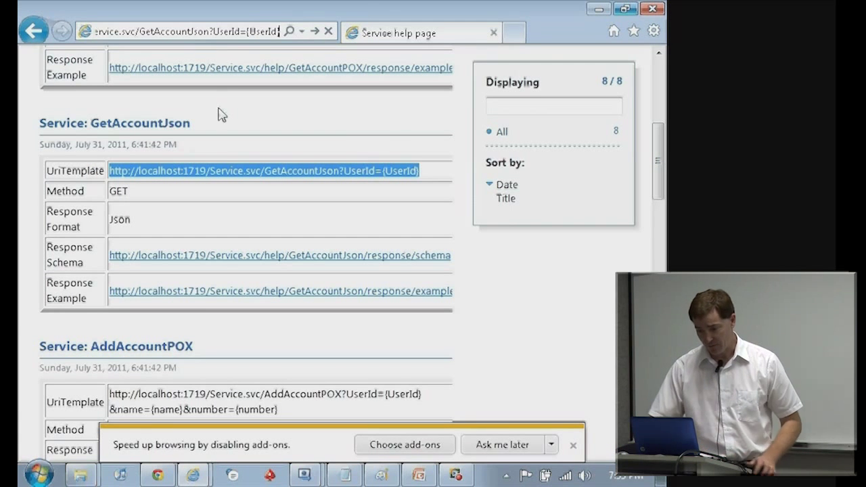
key("Return")
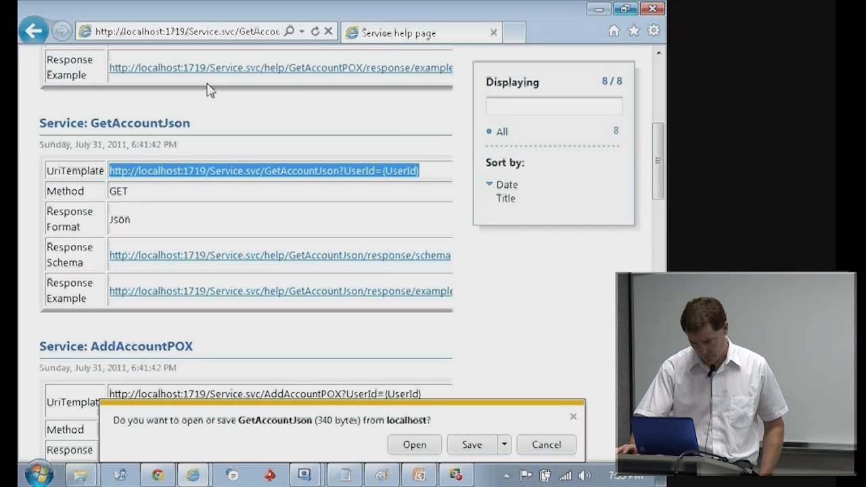
Save the returned 340-byte GetAccountJson response from localhost.
left_click(255, 31)
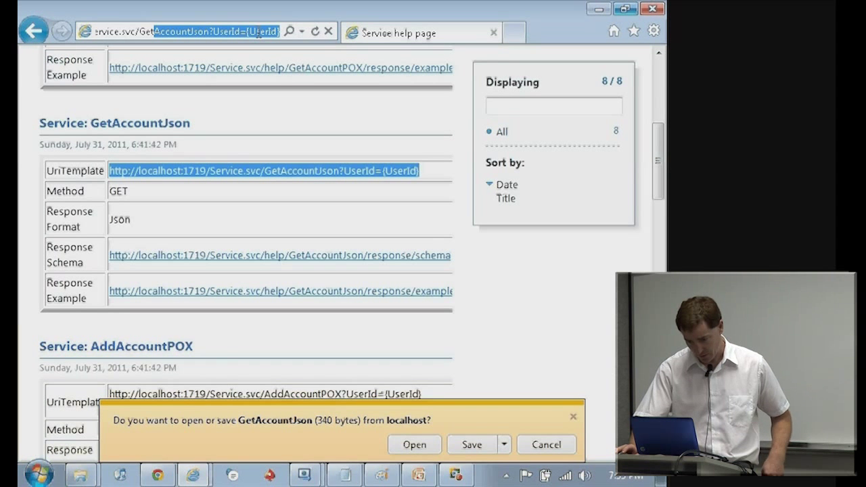
left_click(255, 31)
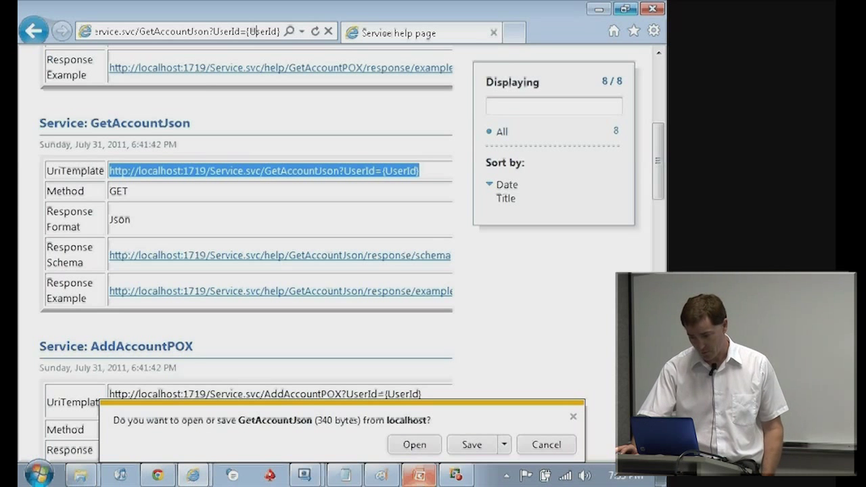
left_click(479, 447)
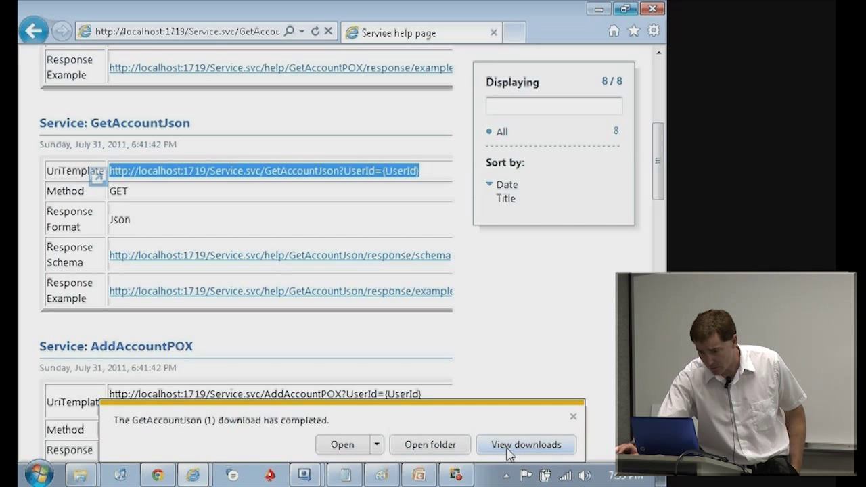
Open the downloaded GetAccountJson file in Notepad, scan its JSON account records, and close it.
left_click(525, 444)
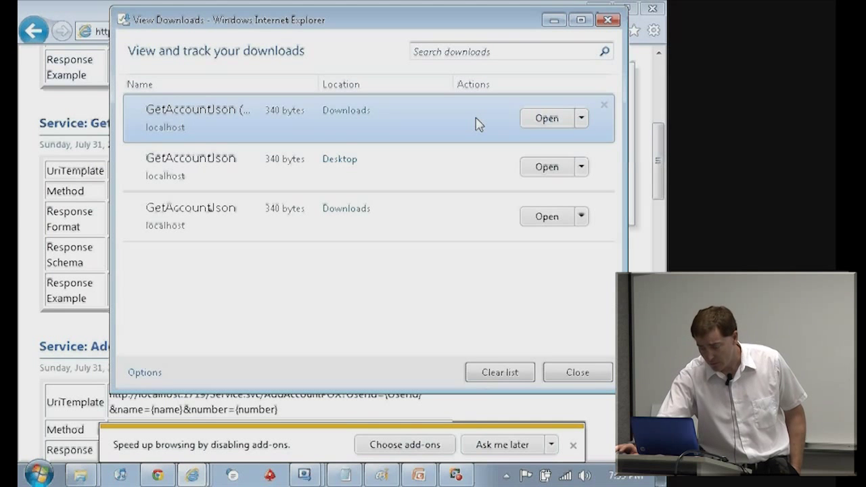
mouse_move(430, 171)
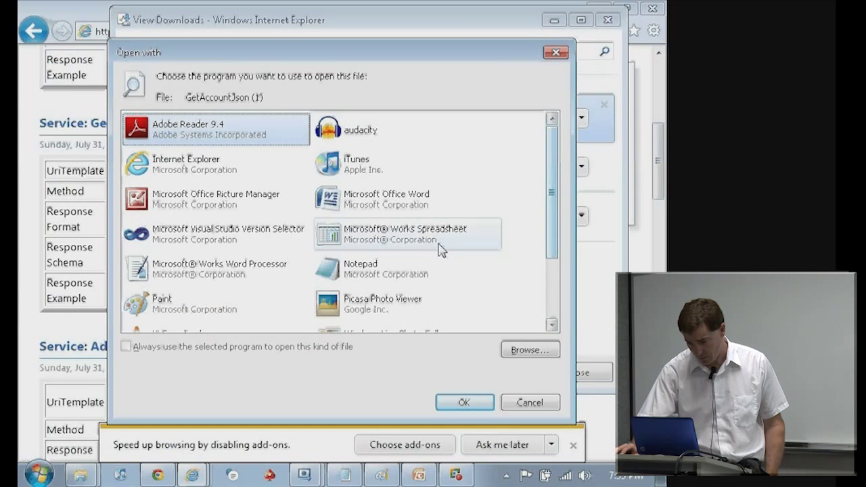
left_click(407, 268)
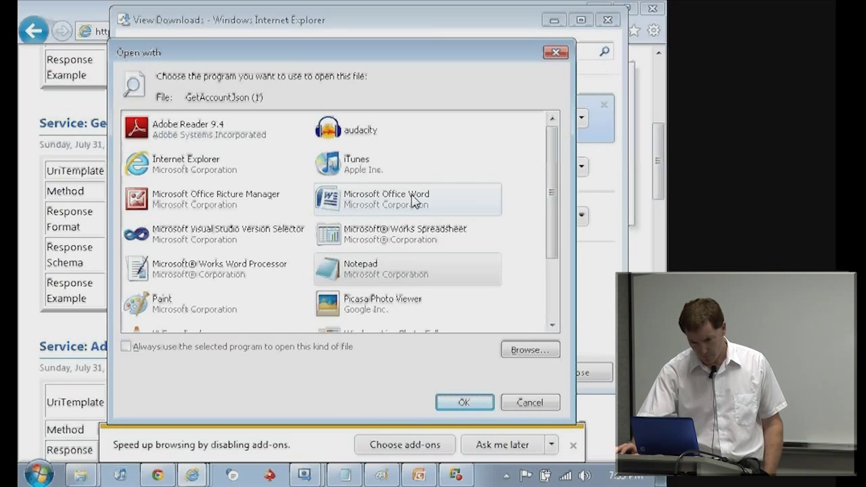
double_click(368, 272)
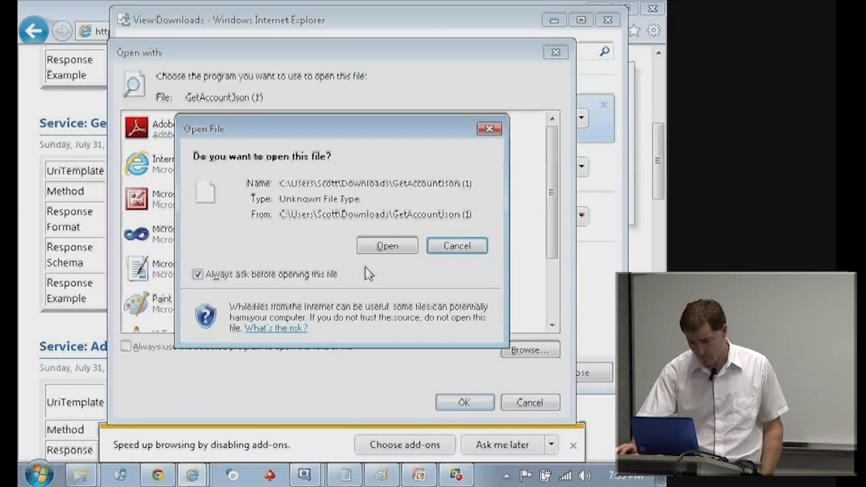
left_click(387, 246)
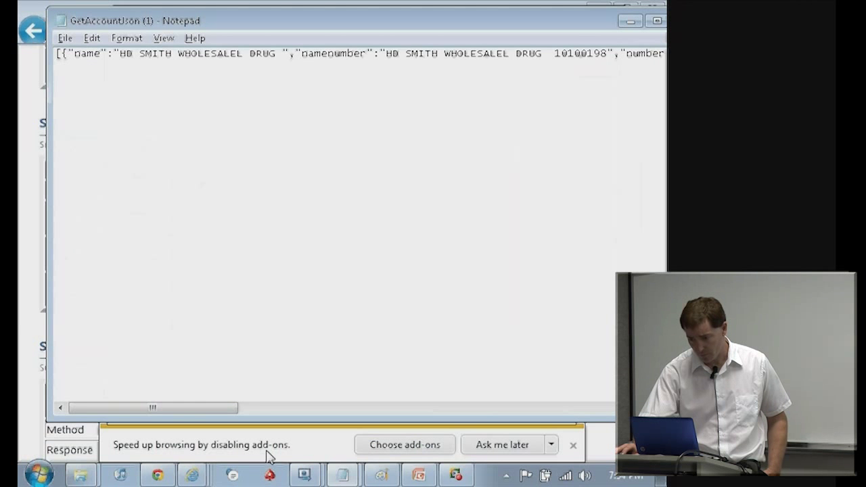
mouse_move(153, 407)
left_mouse_down()
mouse_move(595, 407)
mouse_move(101, 407)
left_mouse_up()
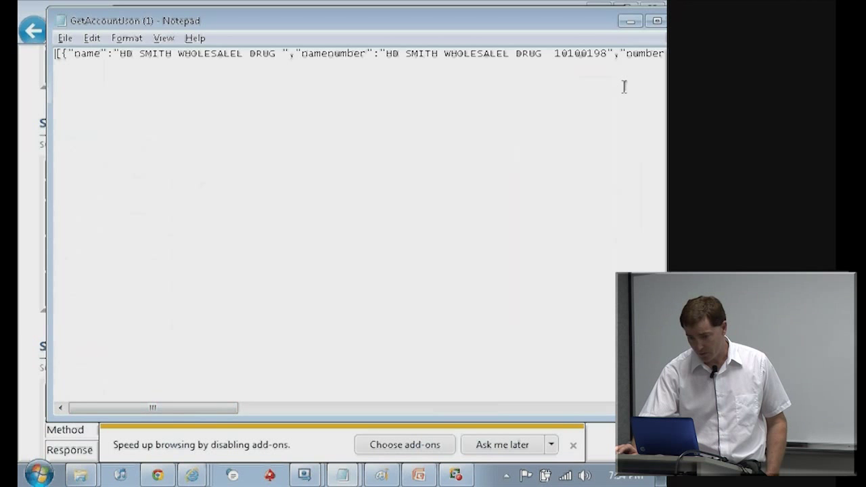
left_click_drag(535, 33, 528, 32)
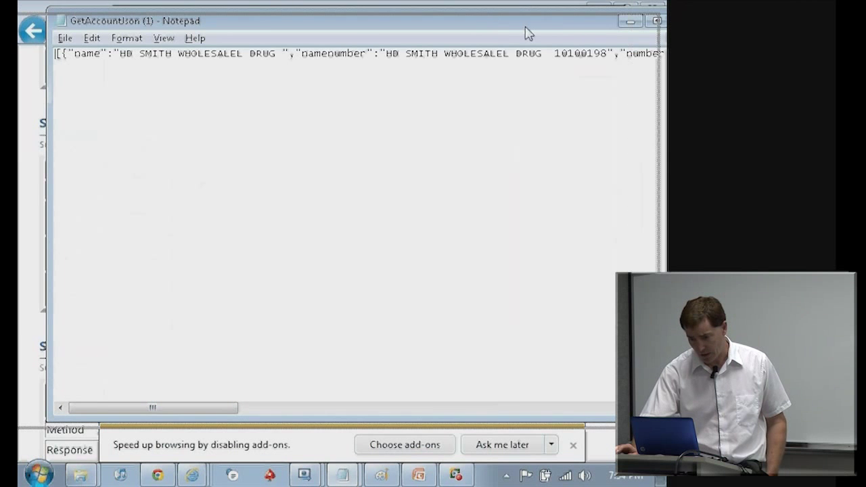
left_click(656, 20)
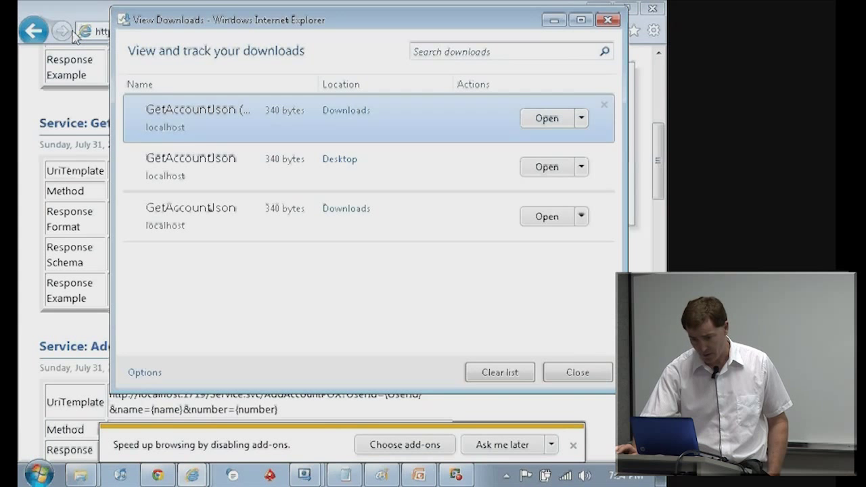
Close the downloads list and change the address from GetAccountJson to GetAccountPOX, loading the XML.
left_click(607, 20)
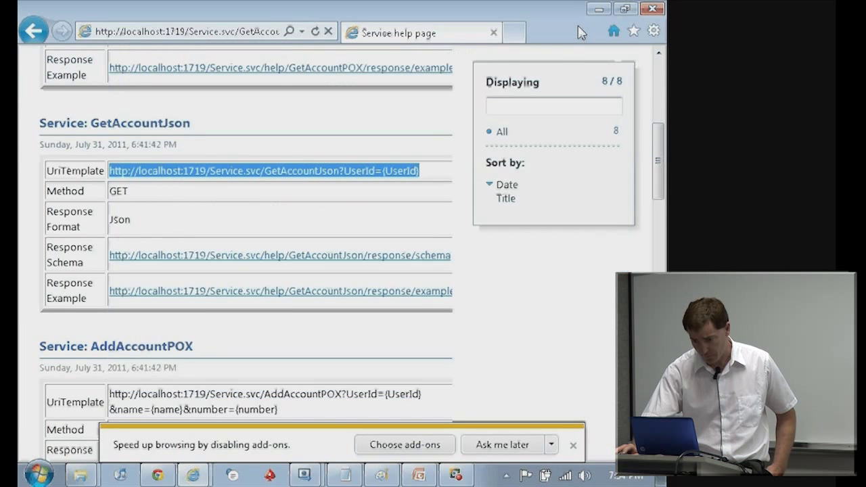
left_click(257, 33)
left_click(210, 33)
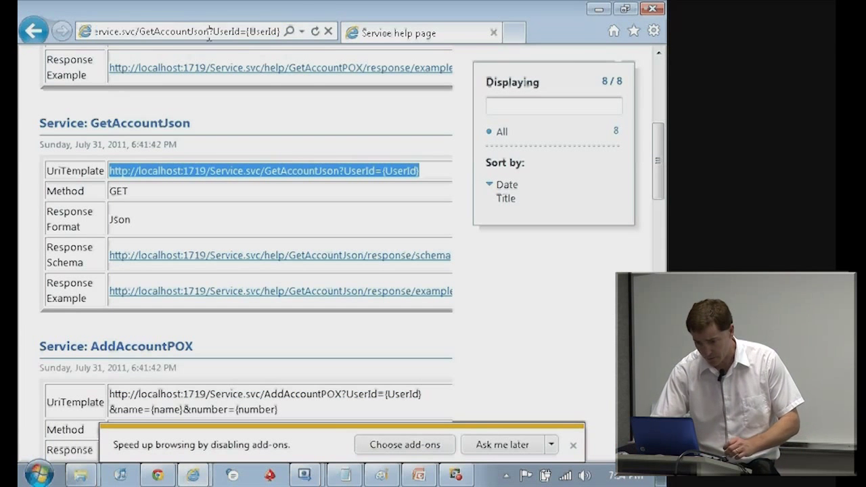
key("BackSpace")
key("BackSpace")
key("BackSpace")
key("BackSpace")
key("BackSpace")
type("P")
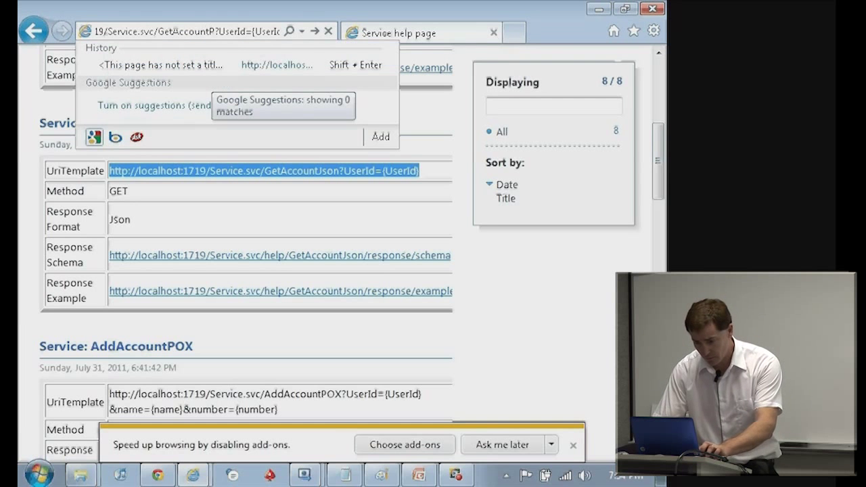
type("OX")
key("Return")
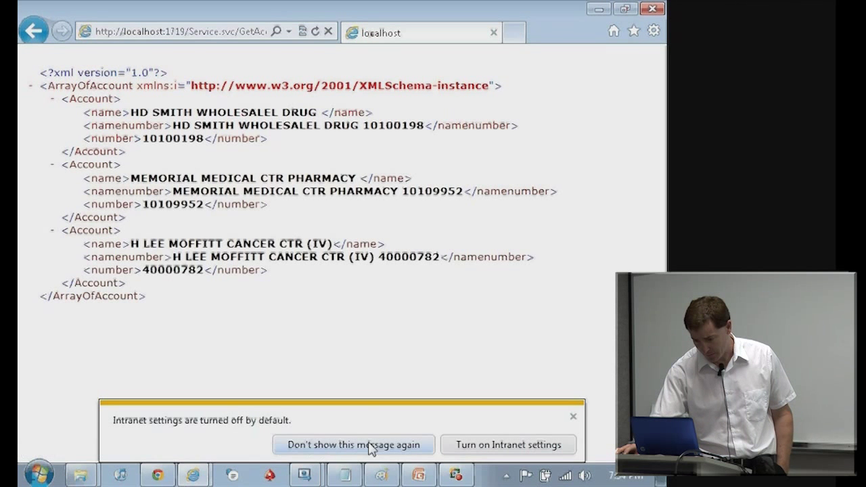
Switch to RESTtest and highlight the System.Runtime.Serialization.Json import in REST.aspx.cs.
left_click(303, 475)
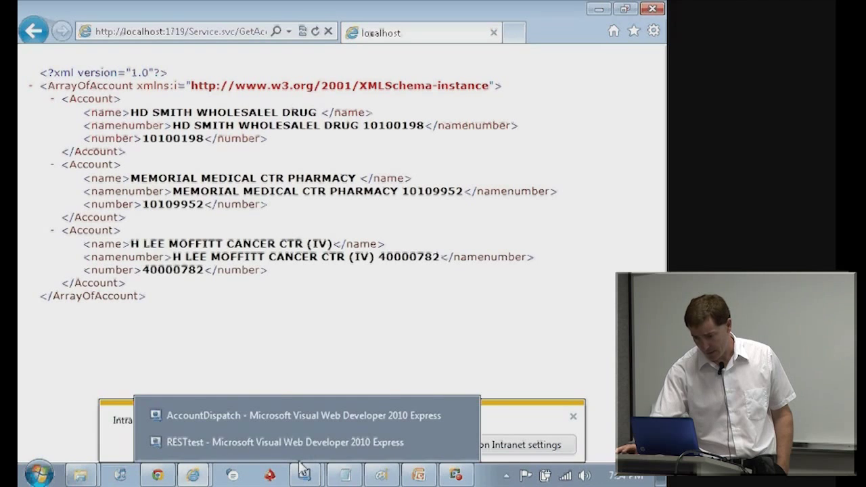
left_click(293, 442)
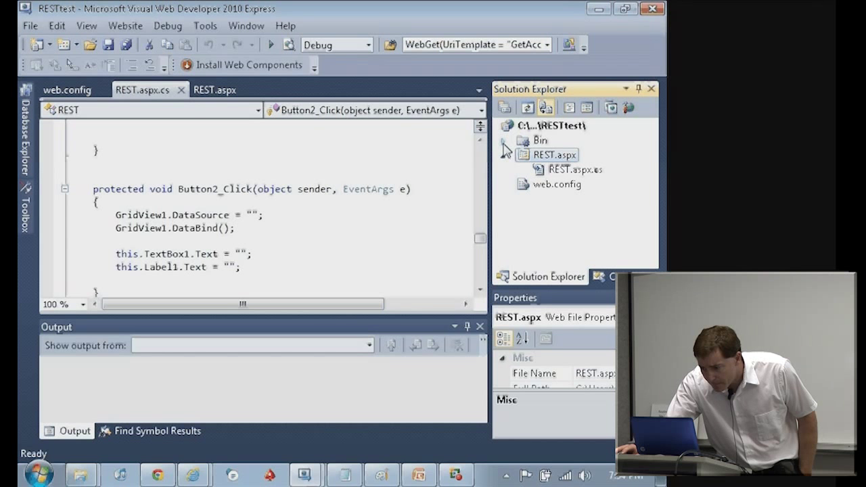
left_click(480, 240)
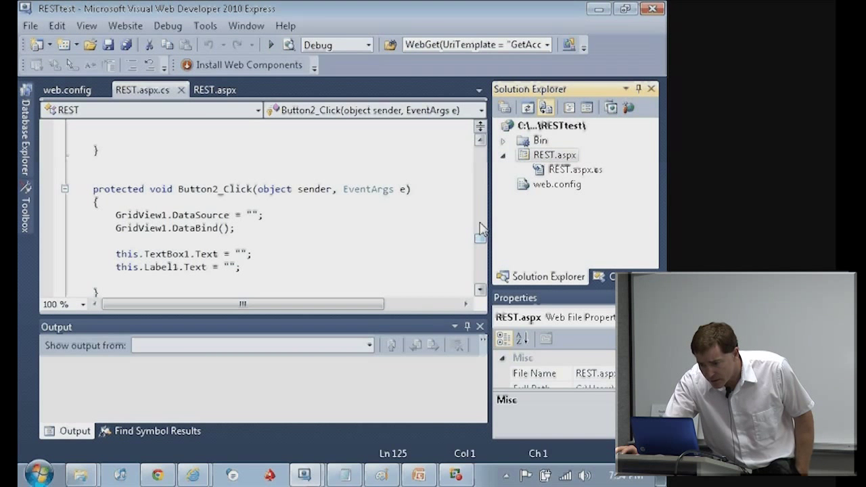
left_click_drag(480, 233, 480, 143)
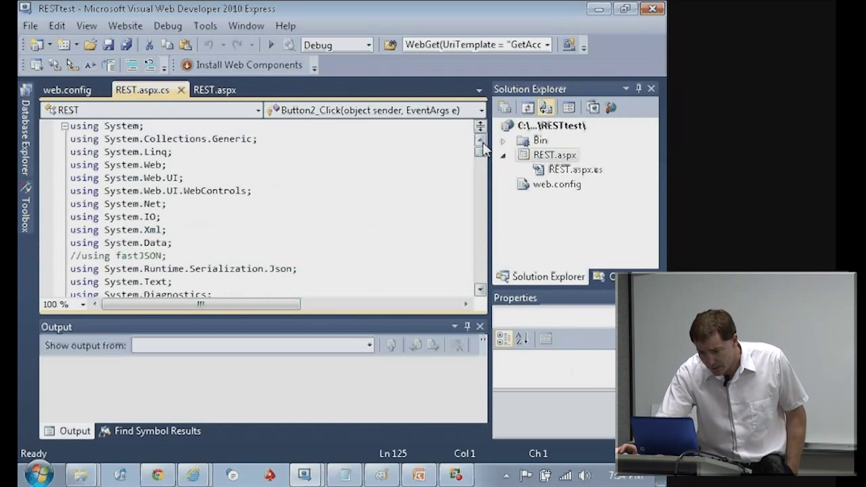
scroll(334, 228, "down", 2)
scroll(220, 213, "up", 1)
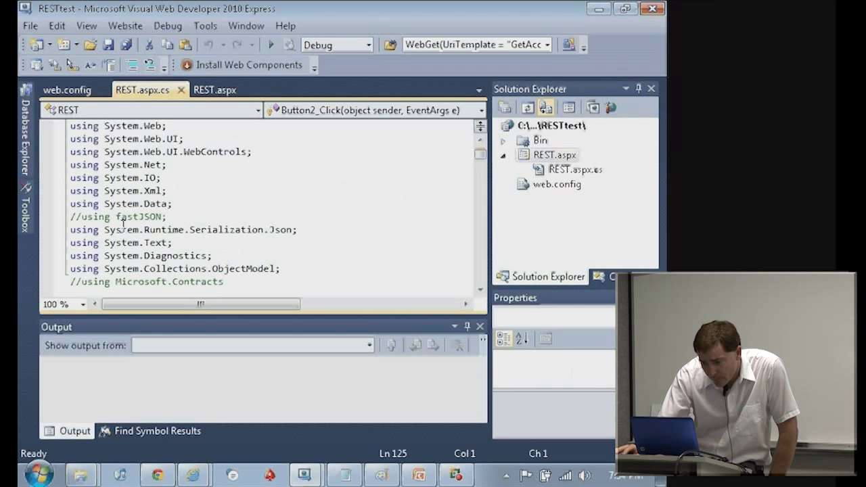
left_click_drag(70, 229, 291, 229)
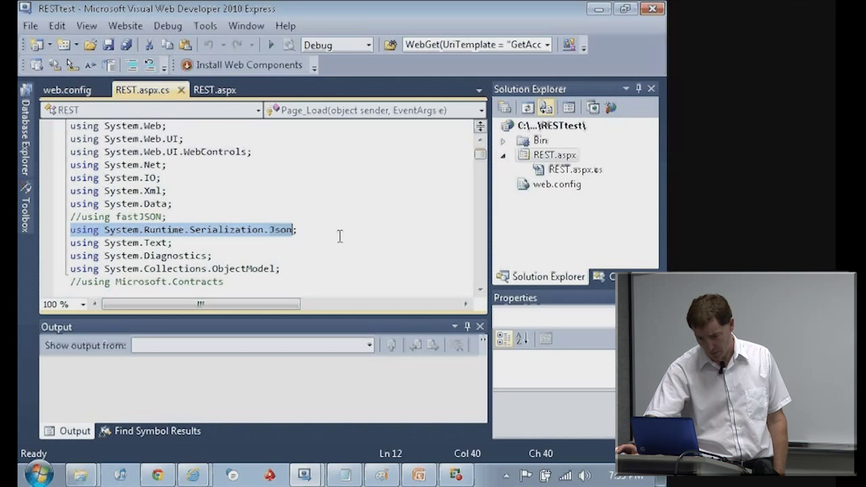
scroll(385, 236, "up", 1)
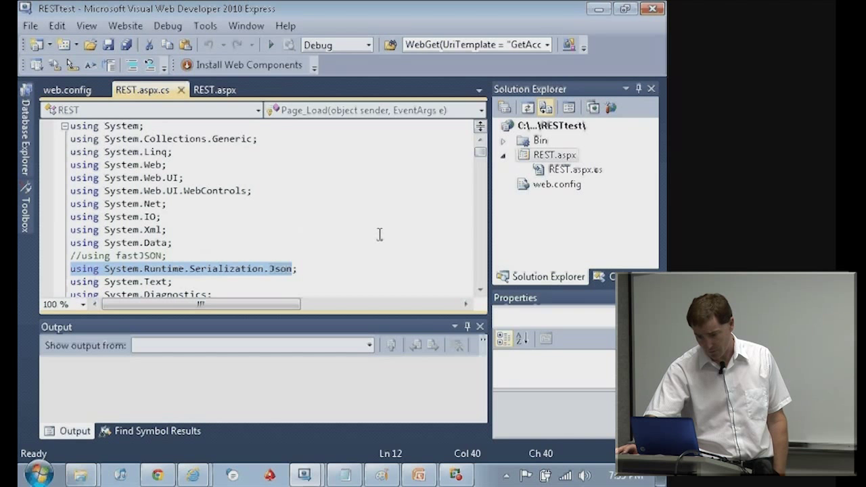
scroll(379, 234, "down", 2)
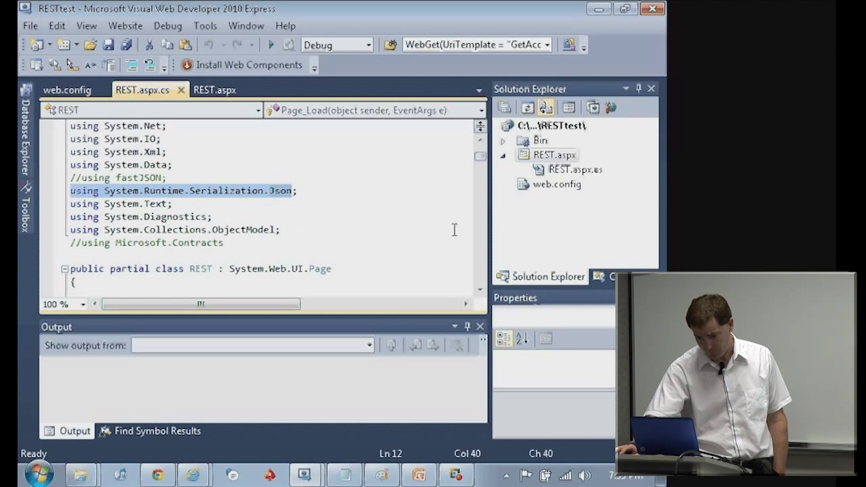
scroll(454, 230, "down", 5)
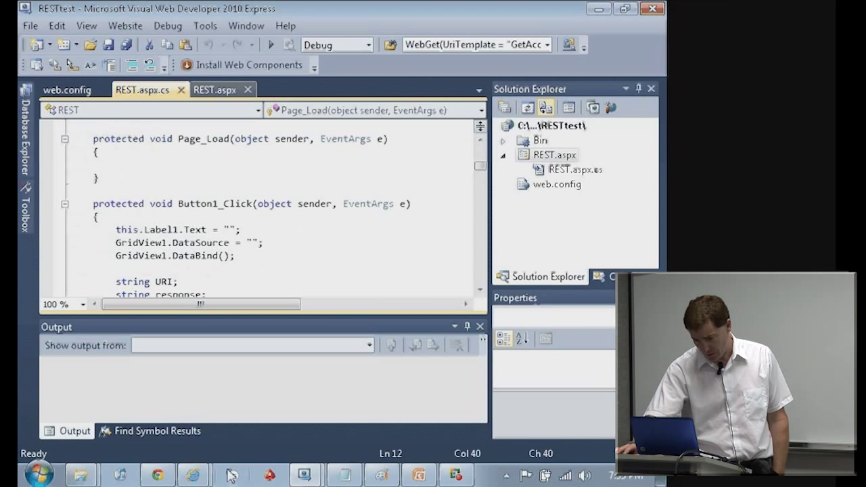
Go back to the blank RESTtest page and Get the GetAccountJson URL for UserId abc123.
left_click(200, 441)
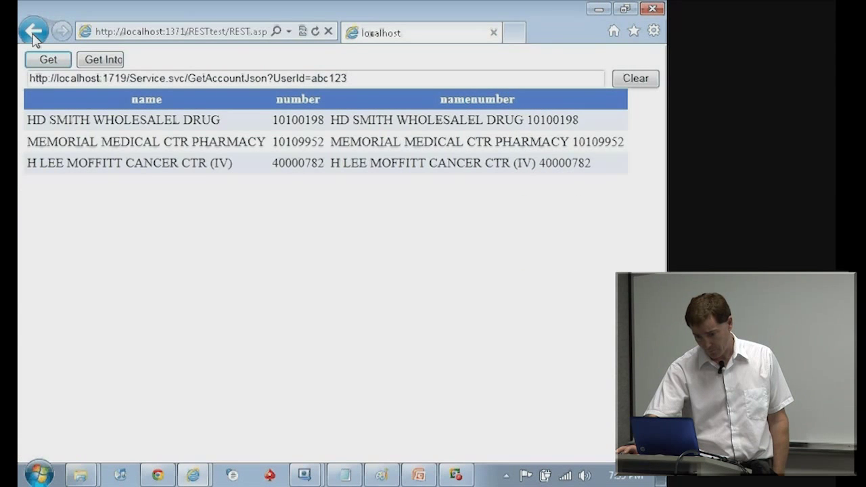
left_click(34, 32)
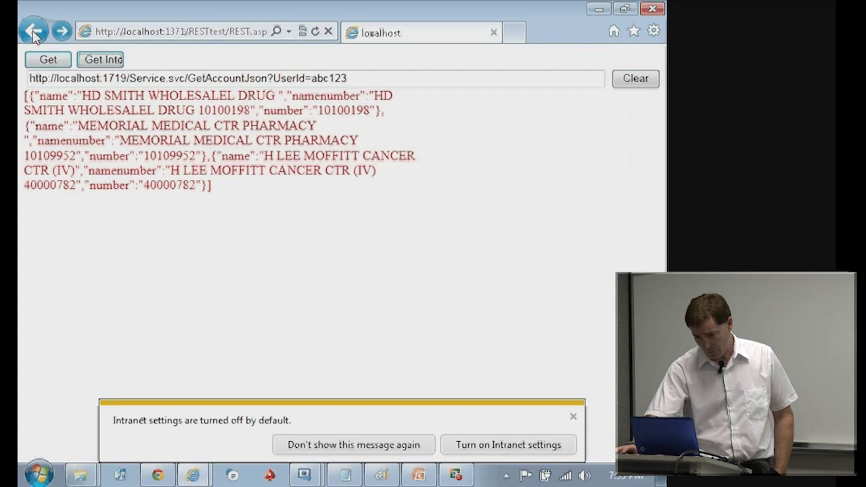
left_click(34, 32)
left_click(360, 78)
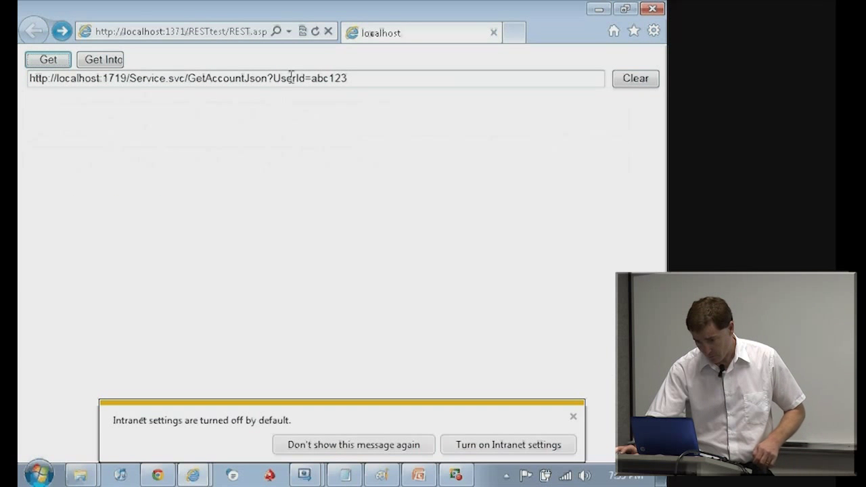
left_click_drag(360, 77, 30, 79)
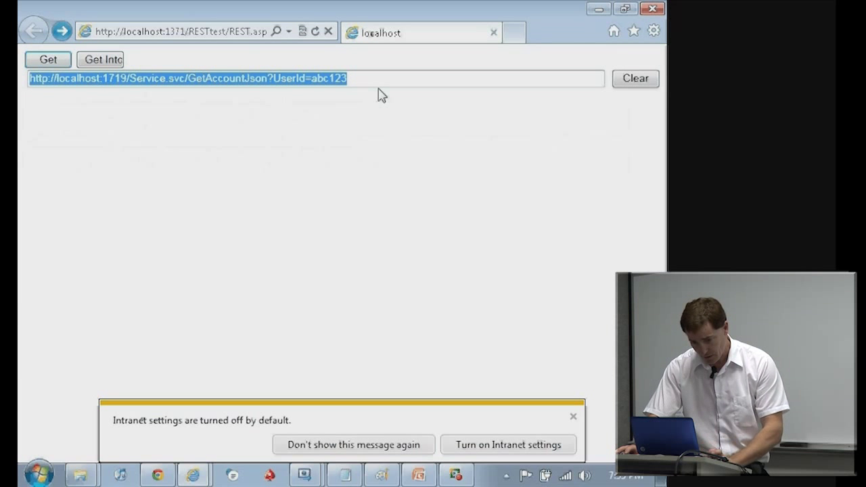
left_click(48, 60)
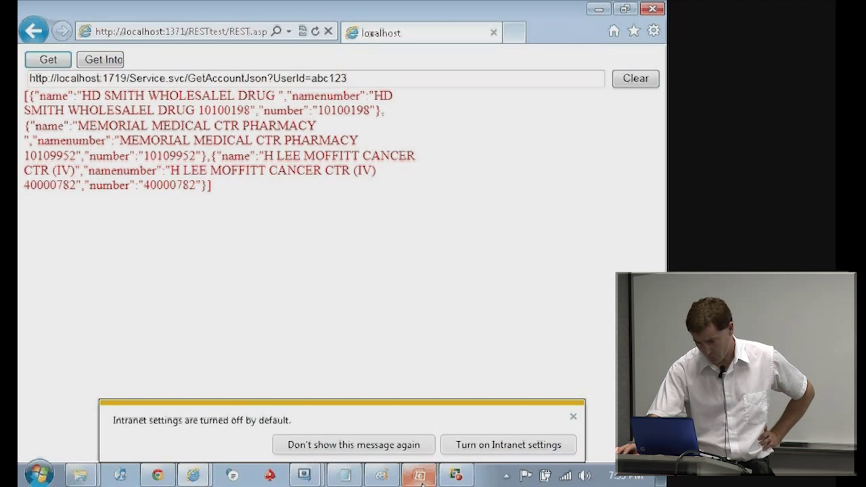
left_click(344, 475)
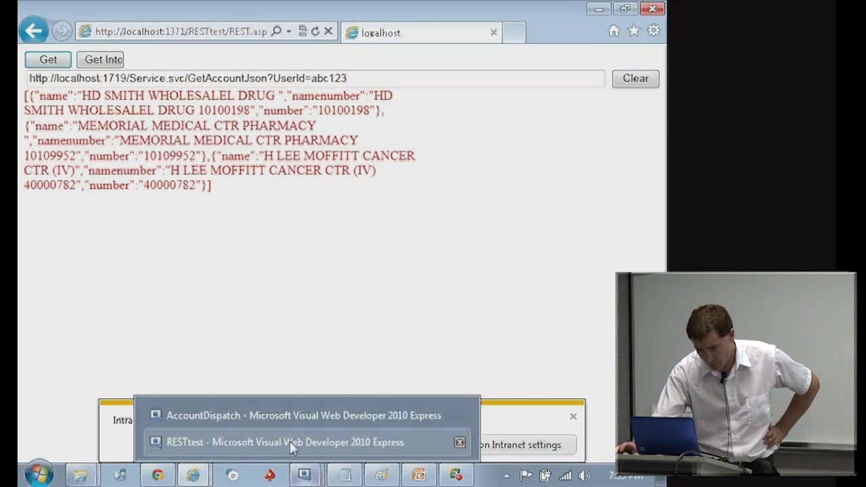
left_click(290, 441)
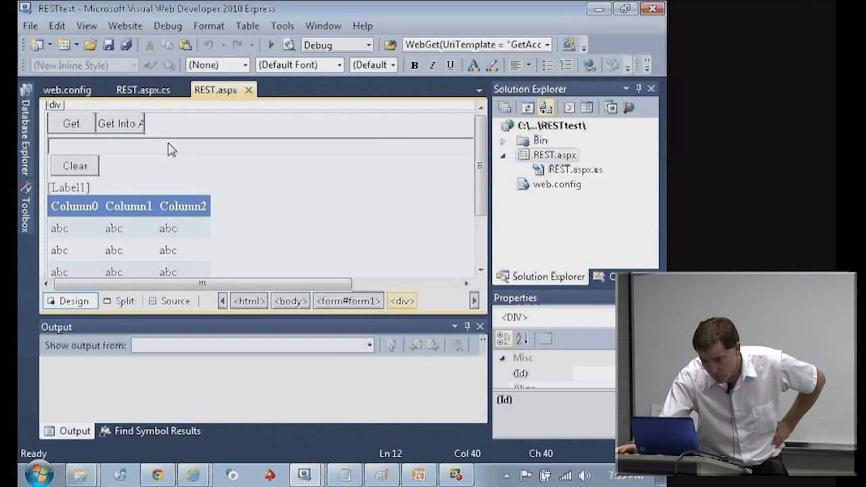
left_click(142, 90)
scroll(193, 216, "down", 1)
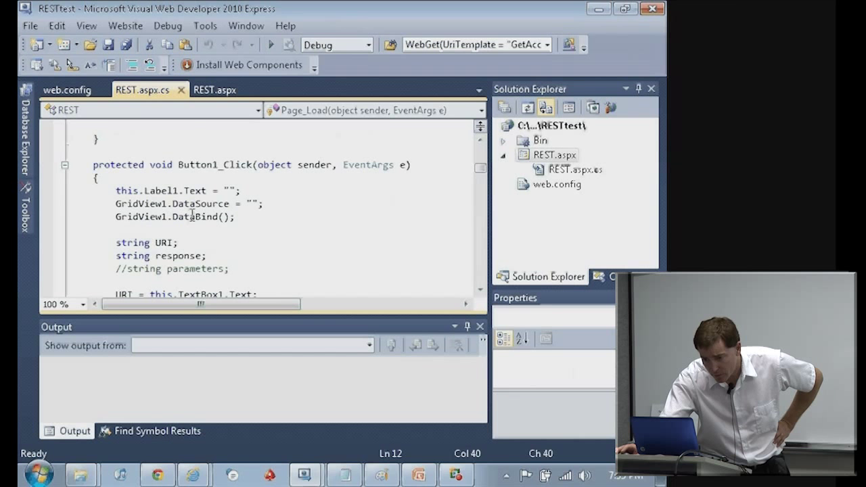
scroll(193, 216, "up", 1)
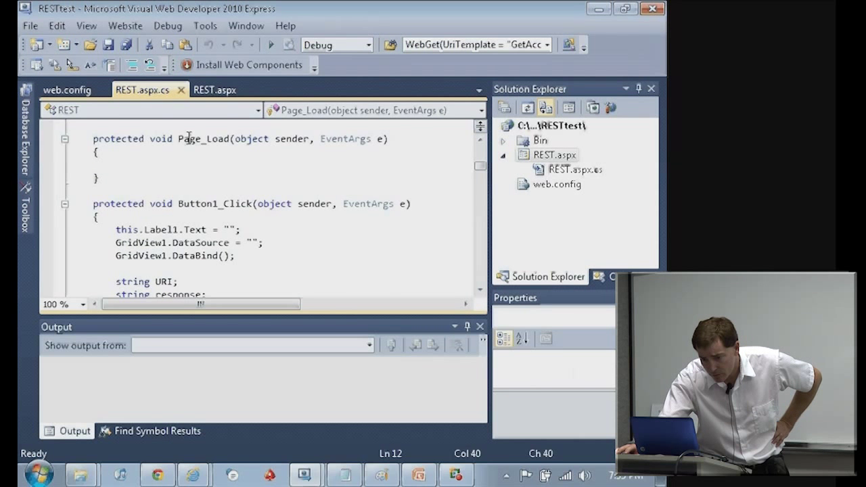
left_click(215, 89)
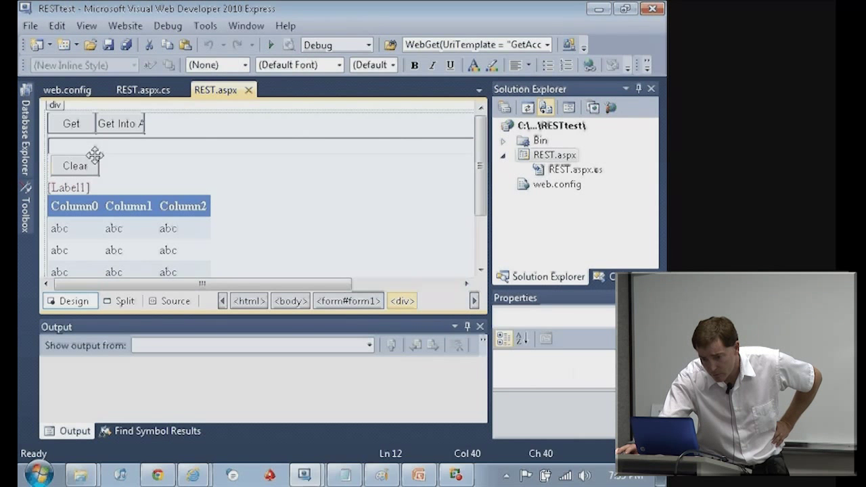
left_click(70, 124)
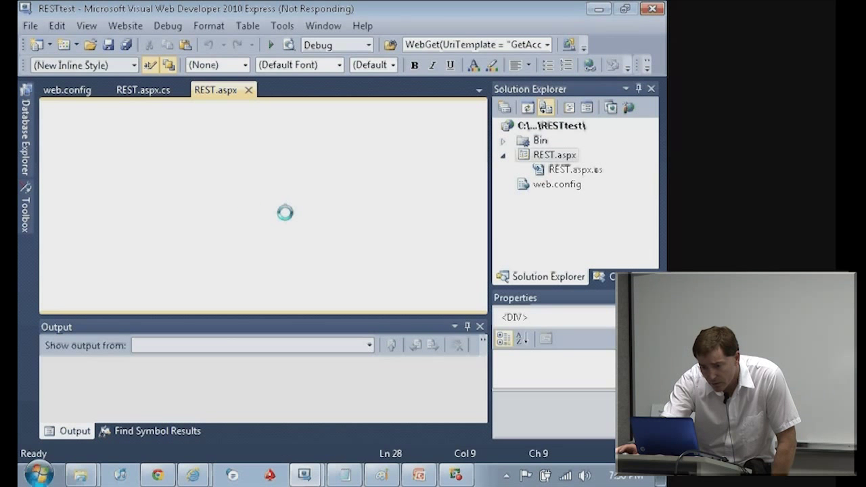
scroll(314, 214, "down", 2)
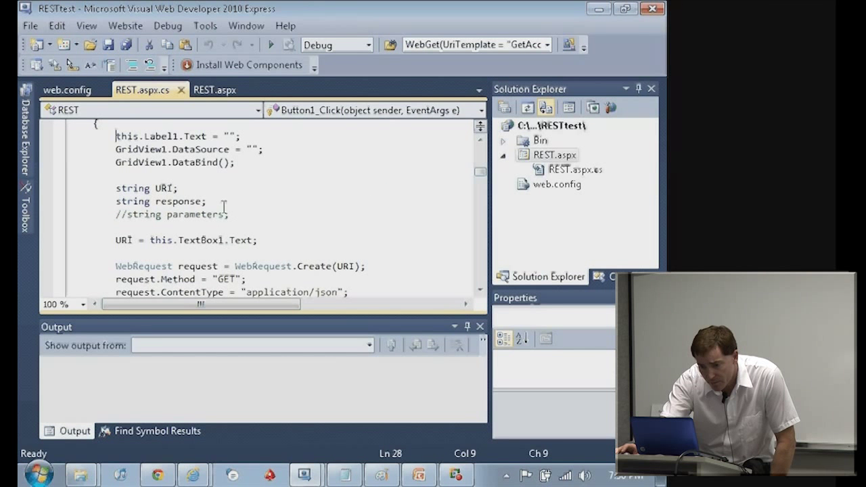
scroll(223, 204, "down", 1)
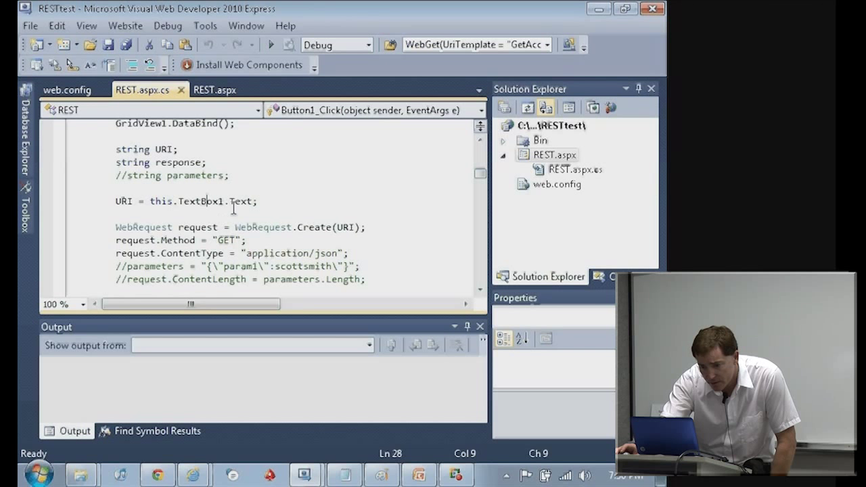
left_click(233, 203)
scroll(233, 203, "down", 2)
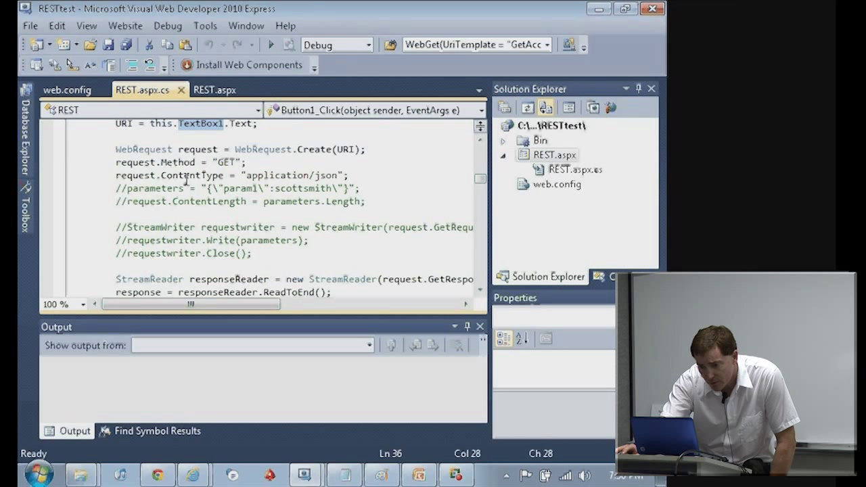
left_click_drag(235, 149, 356, 149)
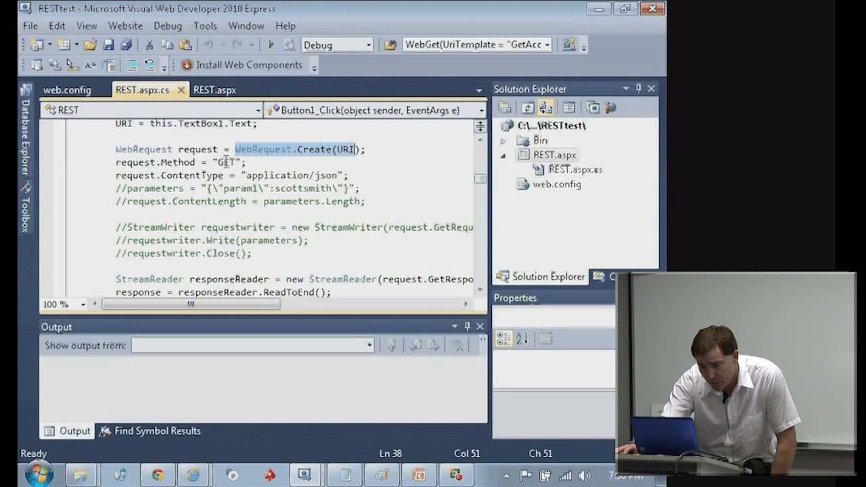
left_click_drag(246, 175, 338, 175)
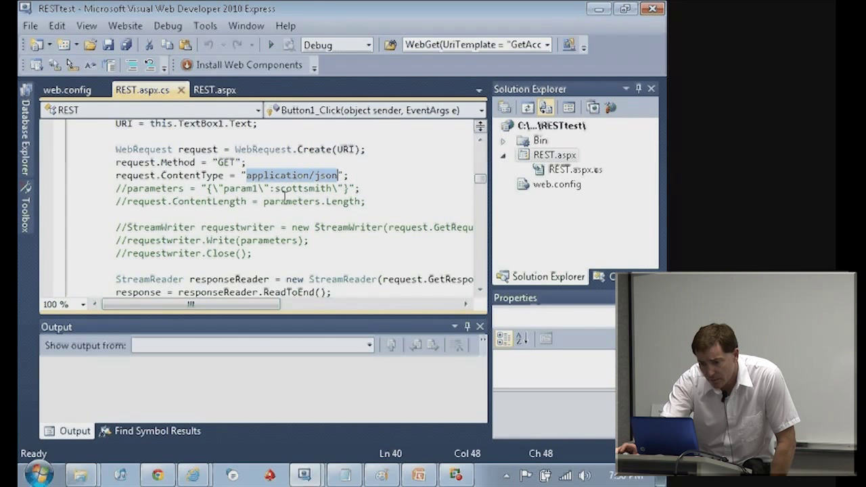
scroll(284, 196, "down", 2)
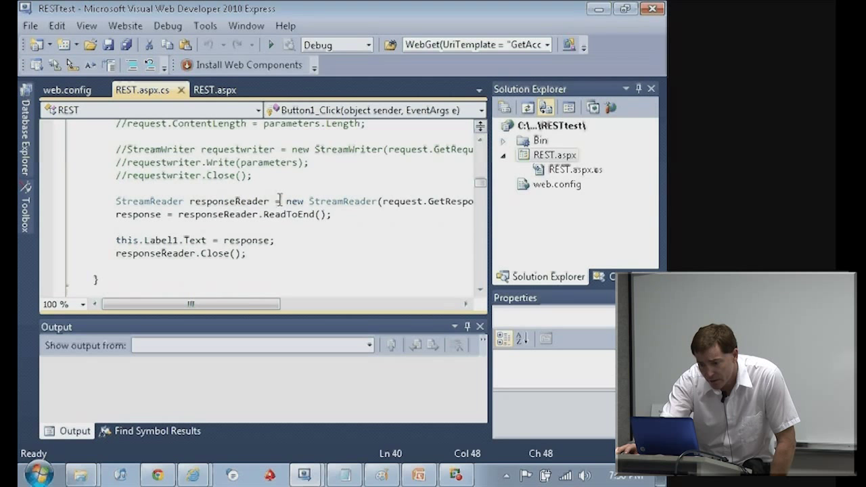
scroll(278, 199, "down", 1)
mouse_move(193, 304)
left_mouse_down()
mouse_move(316, 315)
mouse_move(172, 290)
left_mouse_up()
left_click_drag(115, 174, 177, 194)
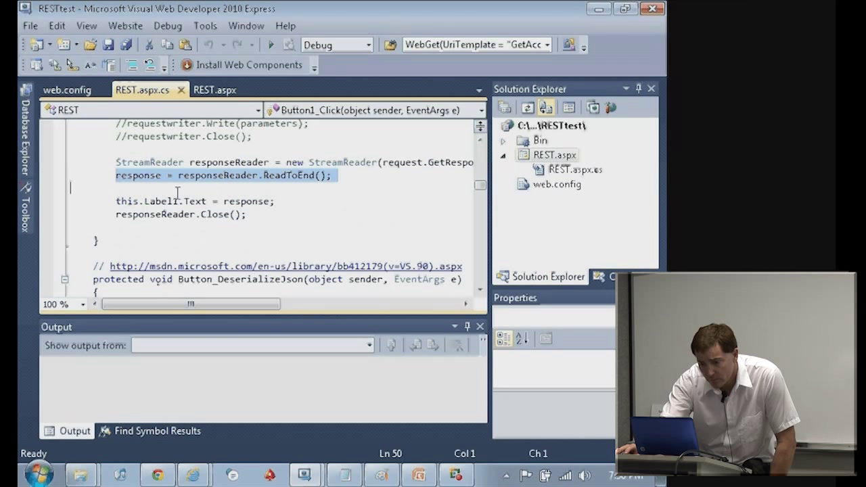
left_click(193, 201)
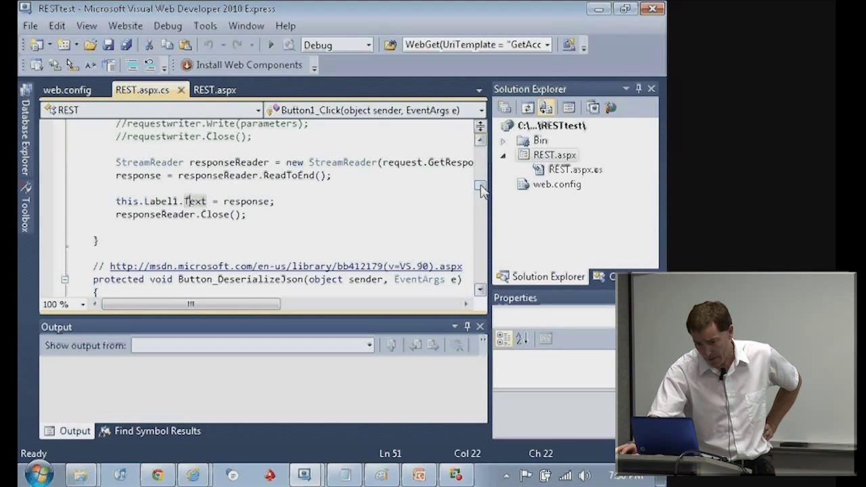
mouse_move(481, 188)
left_mouse_down()
mouse_move(474, 266)
mouse_move(479, 248)
left_mouse_up()
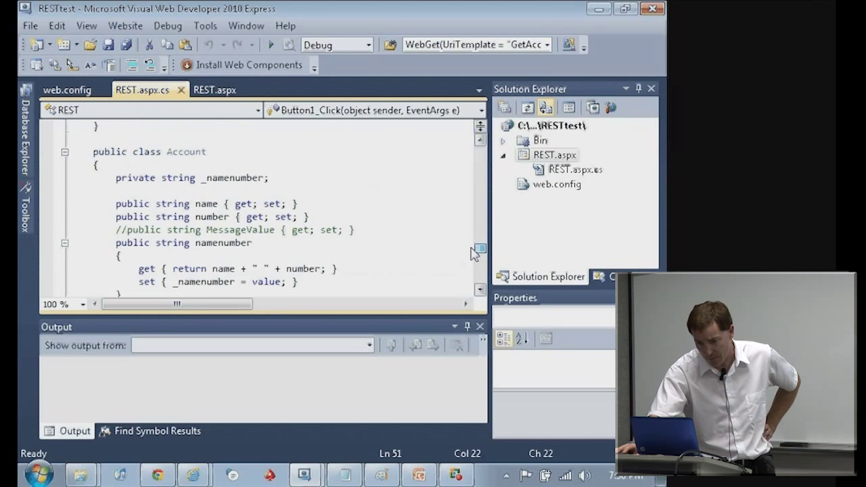
Highlight the Account class and its properties, then show REST.aspx in Design view.
left_click(174, 164)
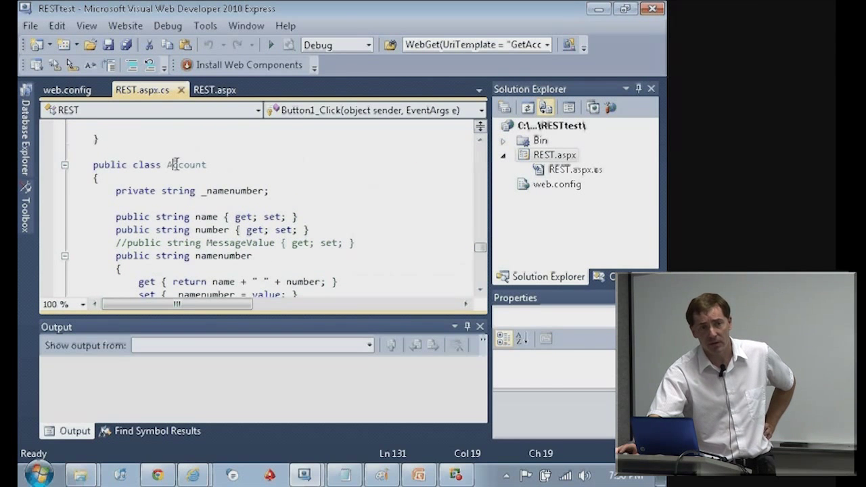
double_click(174, 165)
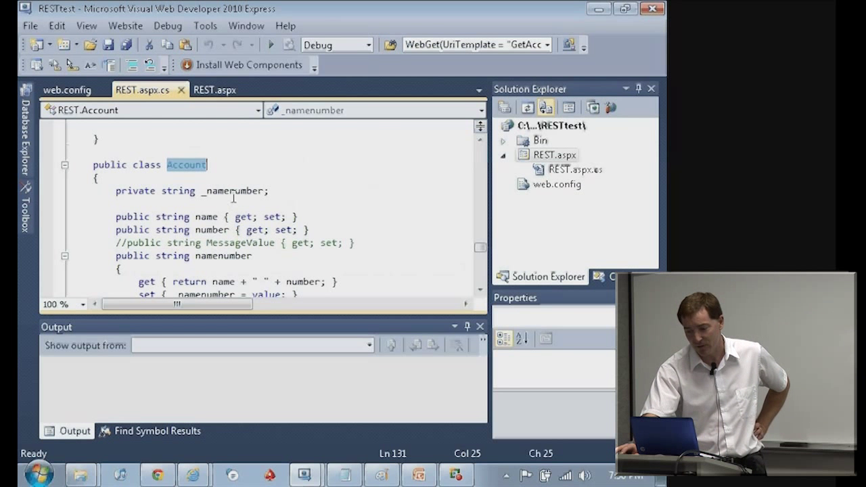
scroll(270, 203, "down", 1)
left_click_drag(480, 252, 481, 253)
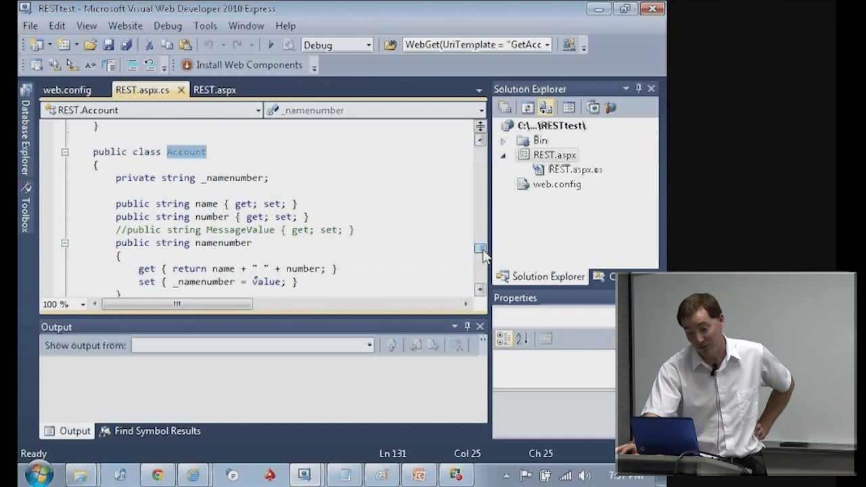
left_click_drag(482, 253, 480, 256)
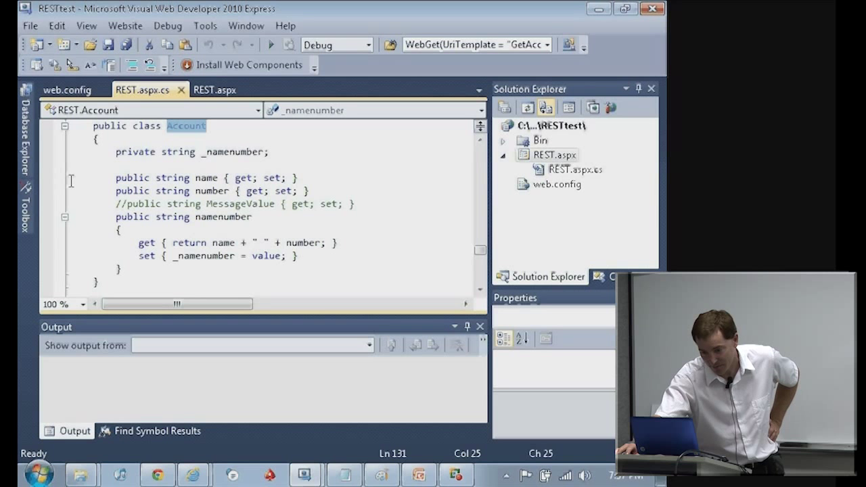
left_click_drag(71, 178, 66, 270)
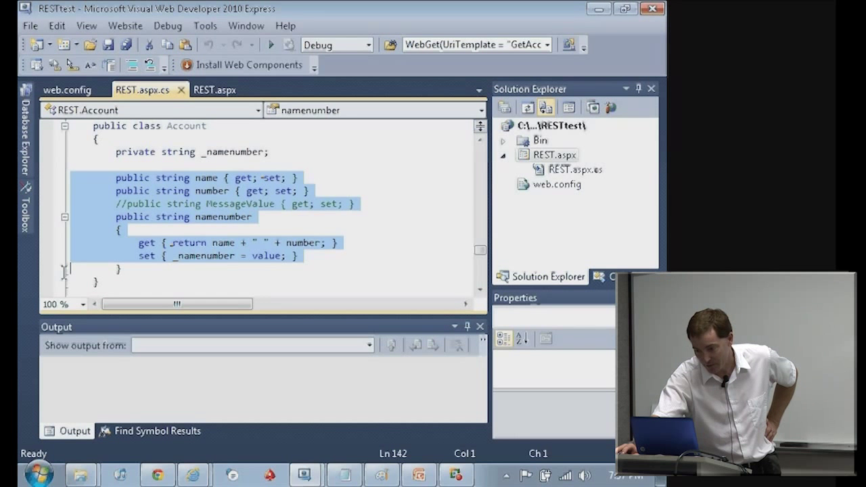
left_click(287, 178)
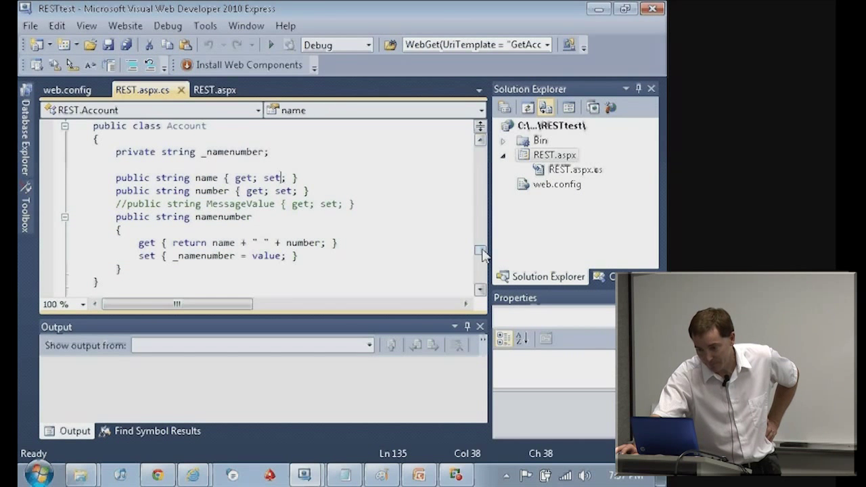
left_click_drag(480, 250, 480, 128)
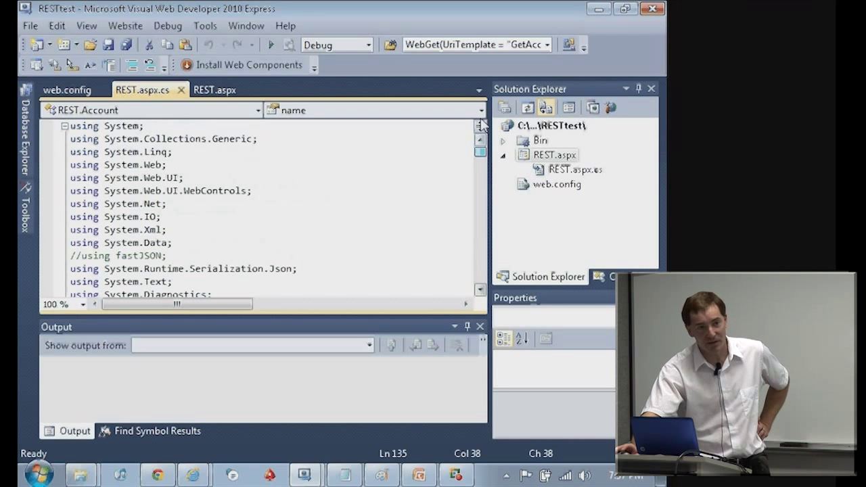
left_click(205, 90)
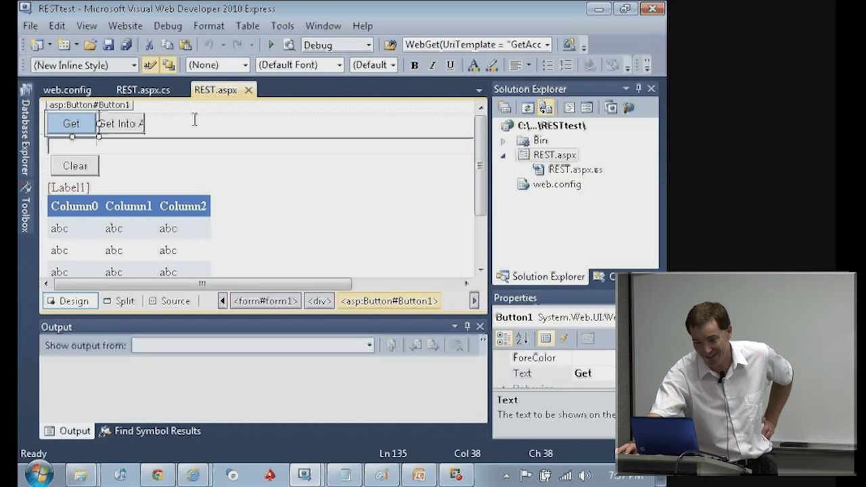
Jump from the 'Get Into A' button to its Button_DeserializeJson handler code.
left_click(120, 123)
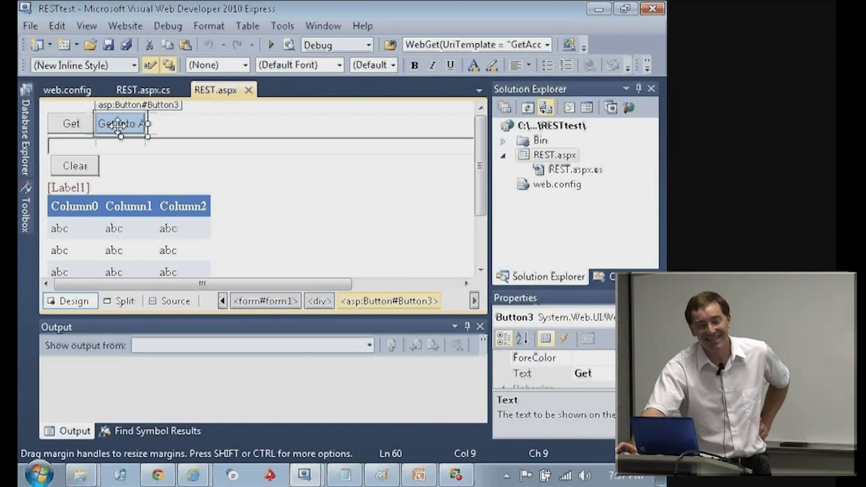
double_click(119, 124)
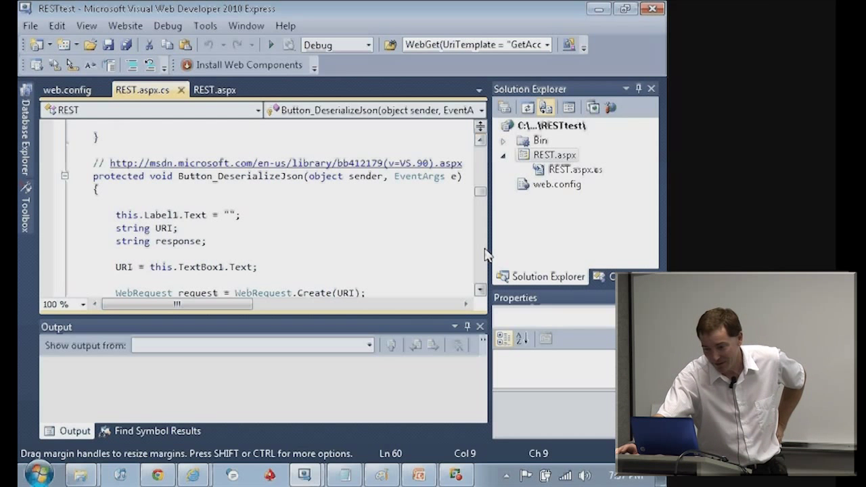
double_click(204, 177)
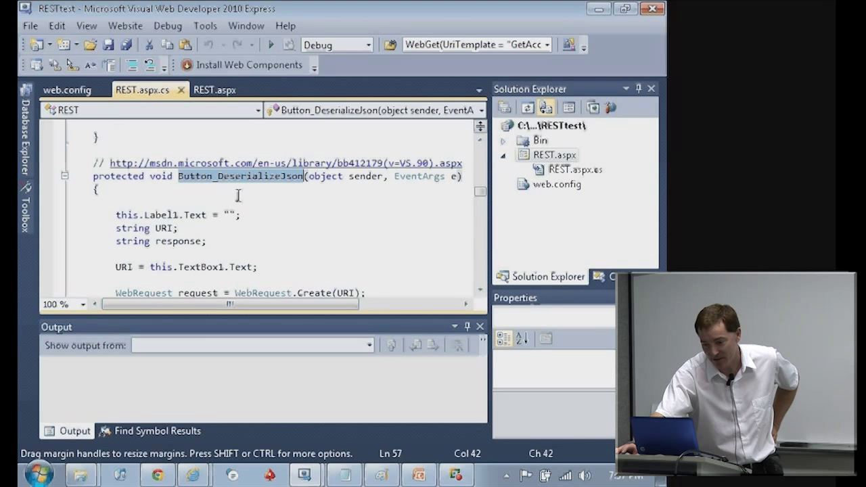
scroll(239, 195, "down", 1)
scroll(242, 196, "down", 4)
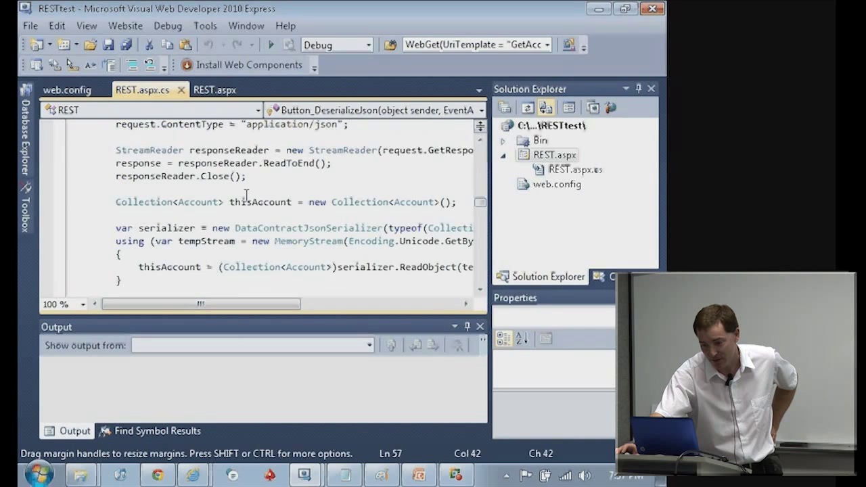
scroll(246, 195, "down", 1)
scroll(242, 196, "up", 1)
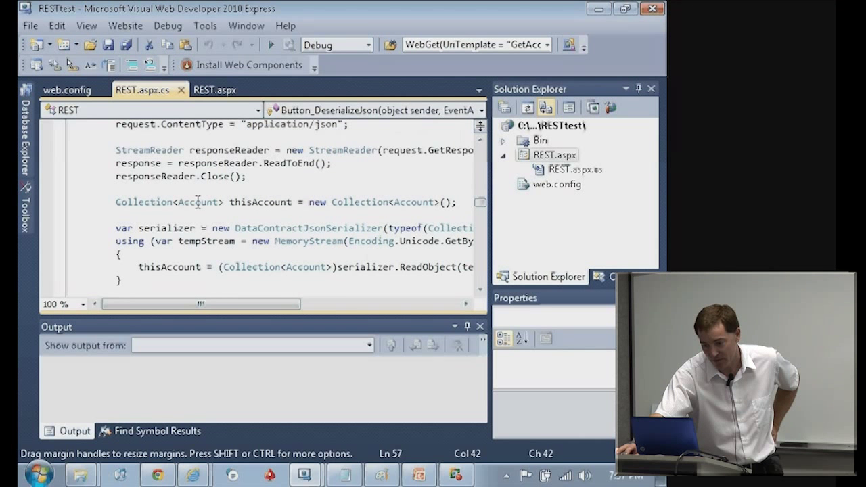
left_click_drag(115, 202, 291, 202)
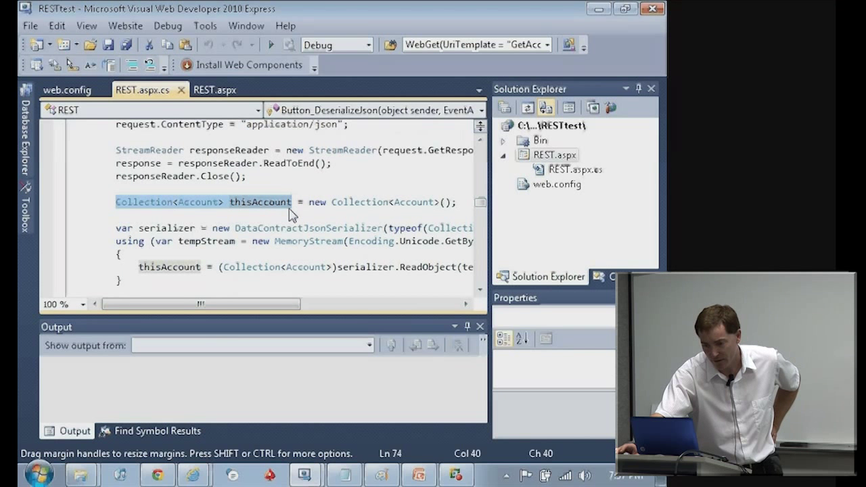
scroll(292, 214, "down", 1)
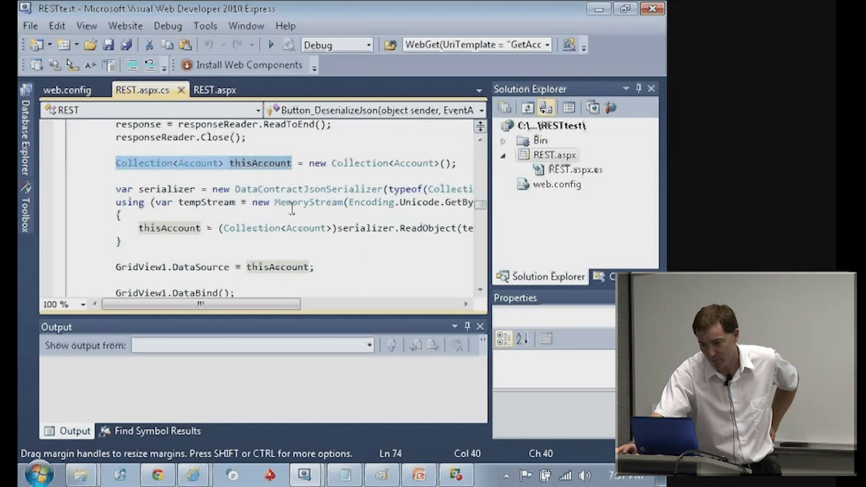
scroll(293, 211, "down", 1)
mouse_move(308, 201)
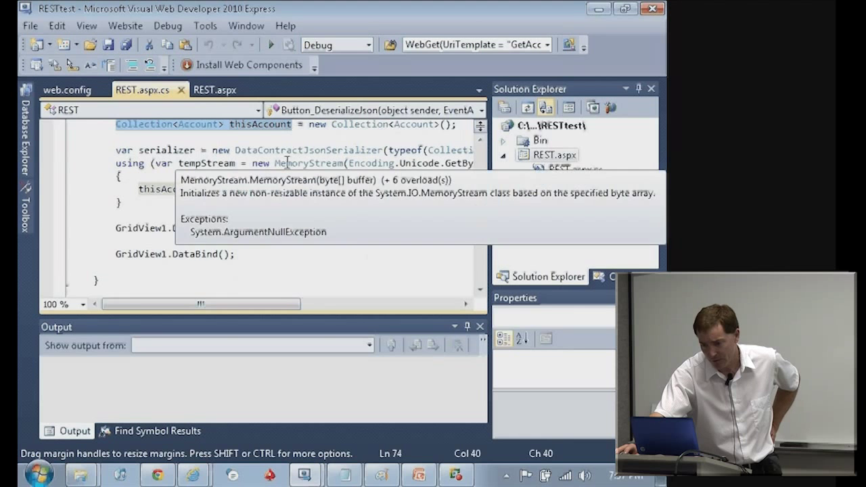
double_click(287, 150)
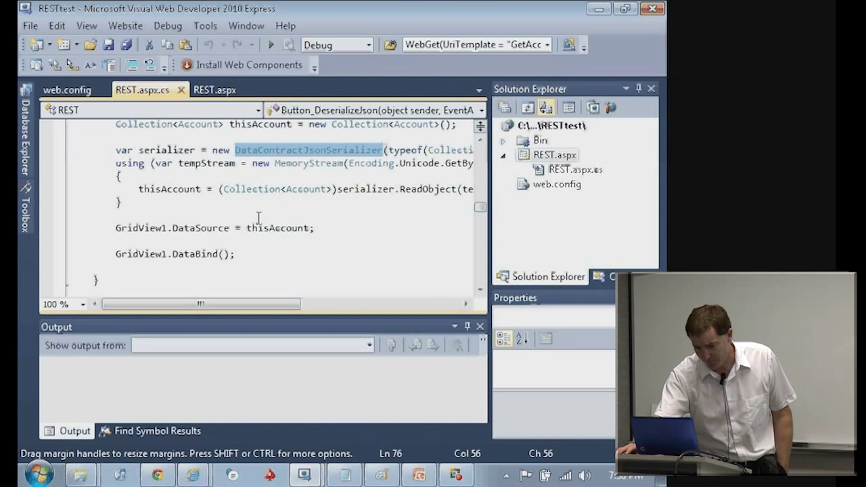
Show the deserialized accounts in the RESTtest page's three-row grid, then minimize Internet Explorer.
left_click(195, 476)
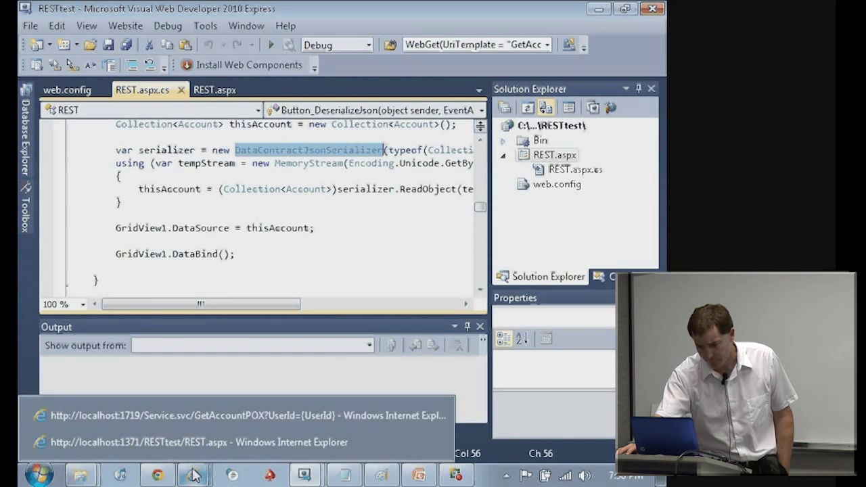
left_click(195, 442)
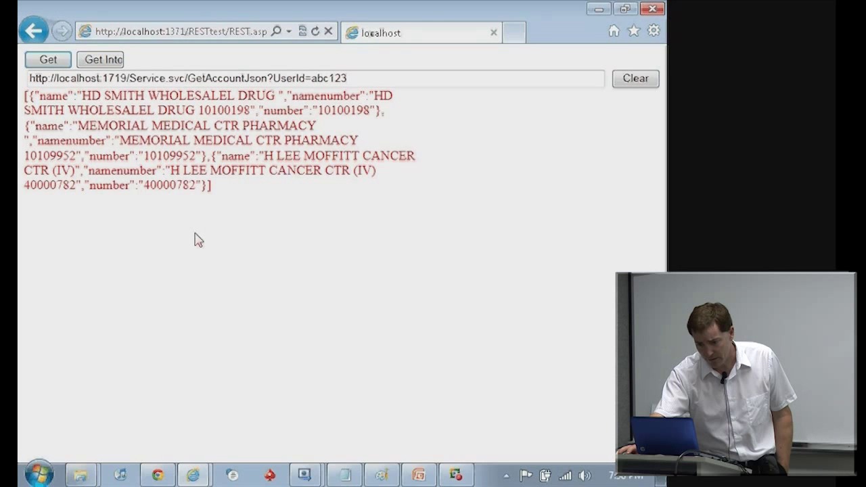
left_click(104, 60)
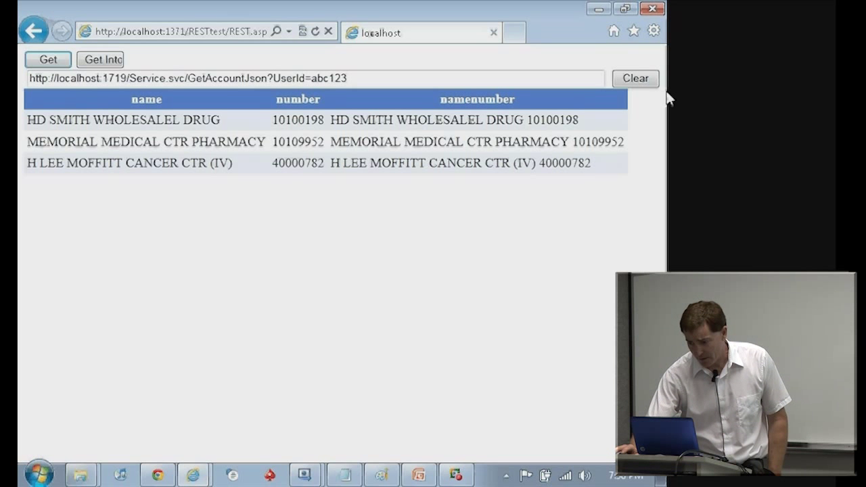
left_click(597, 9)
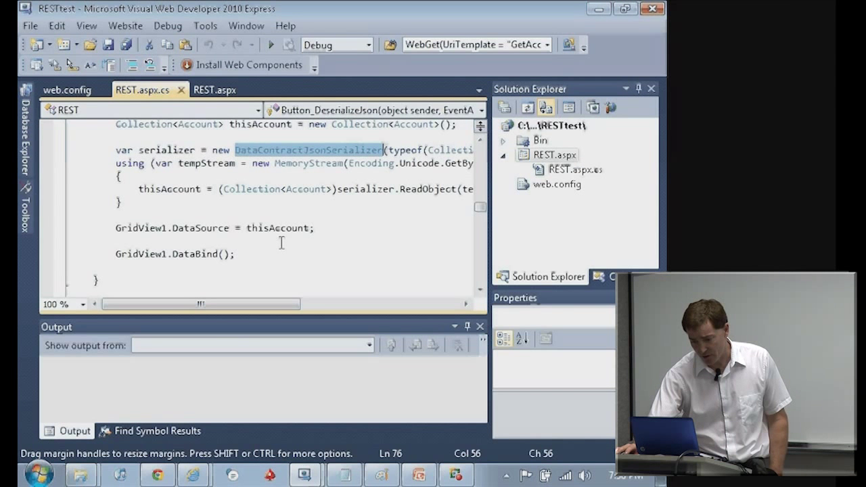
Open AccountDispatch's Service.svc.cs and review the operations from AddAccountPOX through DeleteAccountPOX.
left_click(304, 476)
left_click(294, 418)
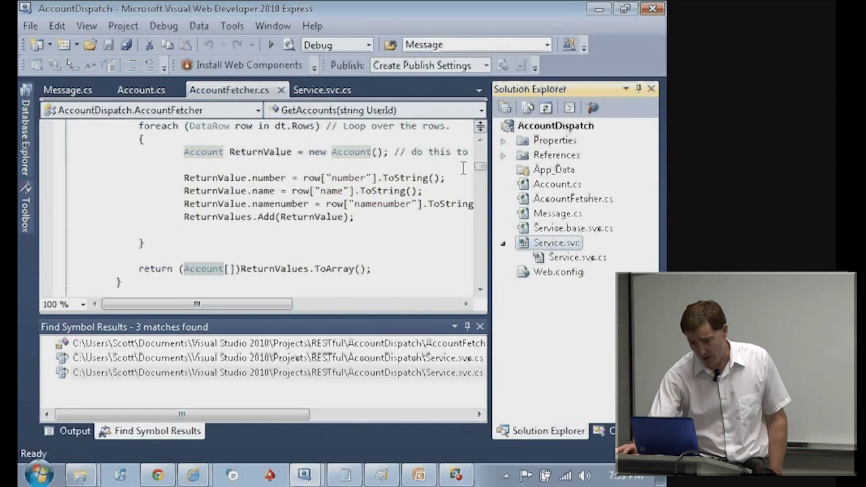
left_click_drag(480, 167, 478, 157)
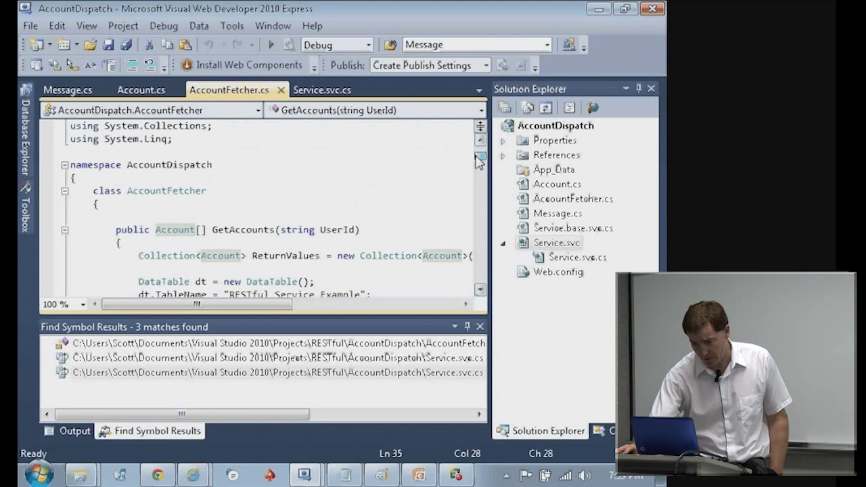
left_click(322, 90)
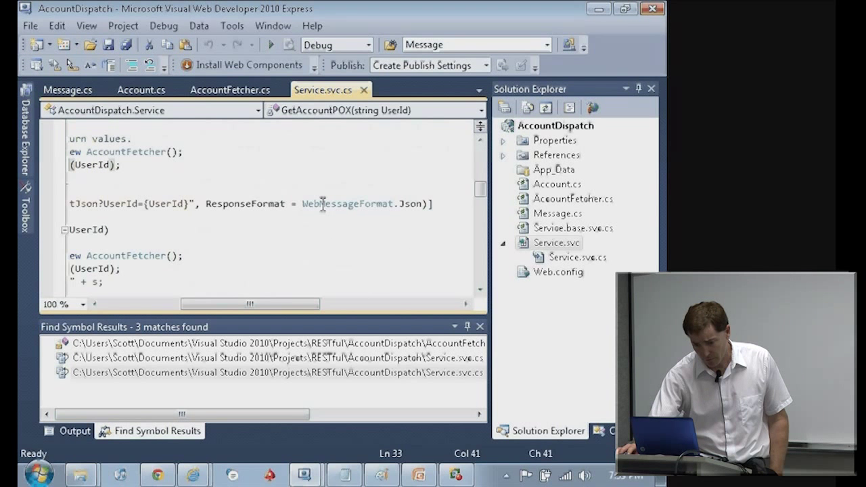
scroll(322, 203, "left", 5)
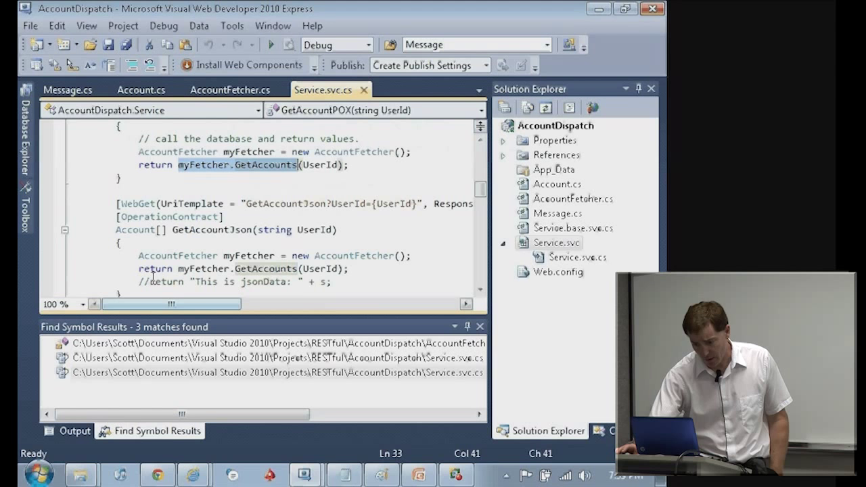
scroll(152, 273, "down", 2)
scroll(195, 255, "down", 2)
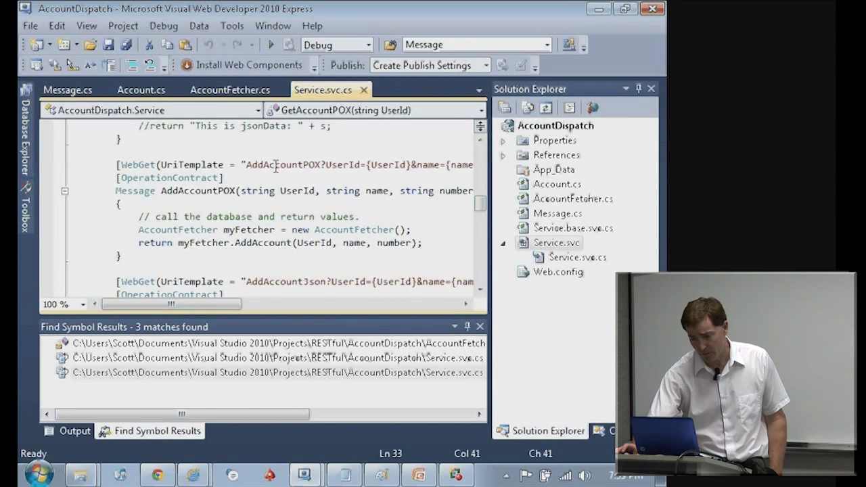
scroll(276, 165, "down", 2)
left_click(265, 244)
scroll(265, 245, "up", 1)
double_click(266, 244)
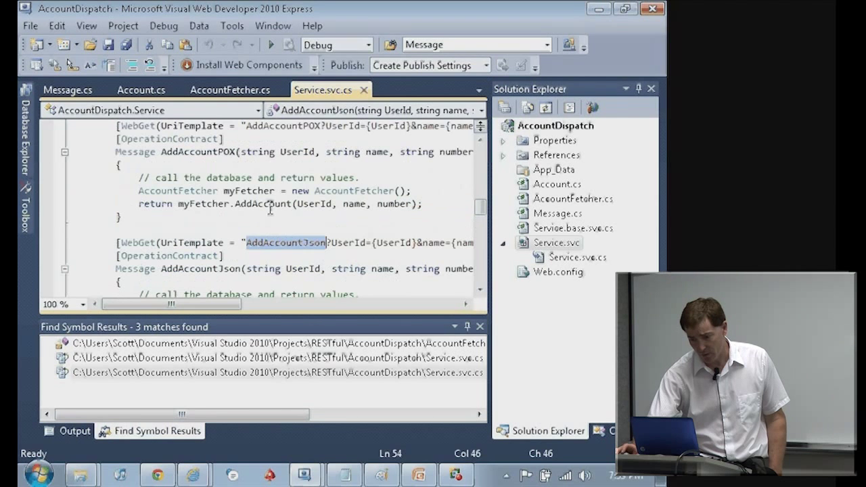
scroll(270, 210, "down", 2)
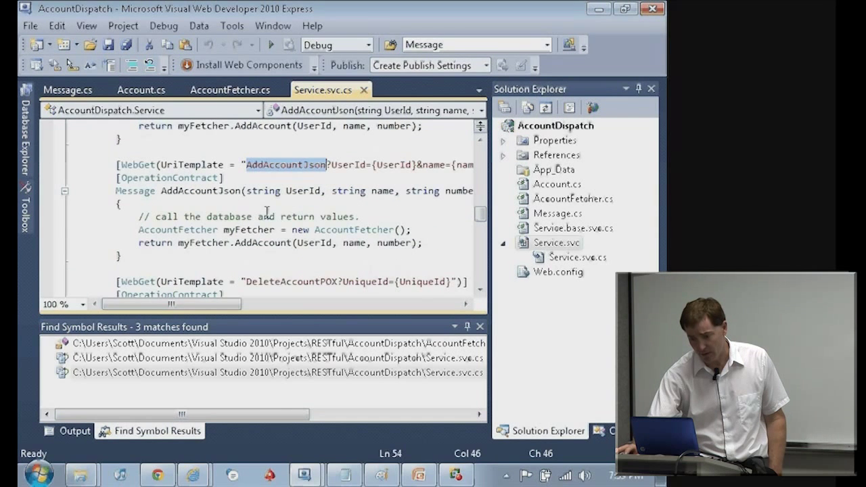
scroll(266, 212, "down", 2)
double_click(275, 205)
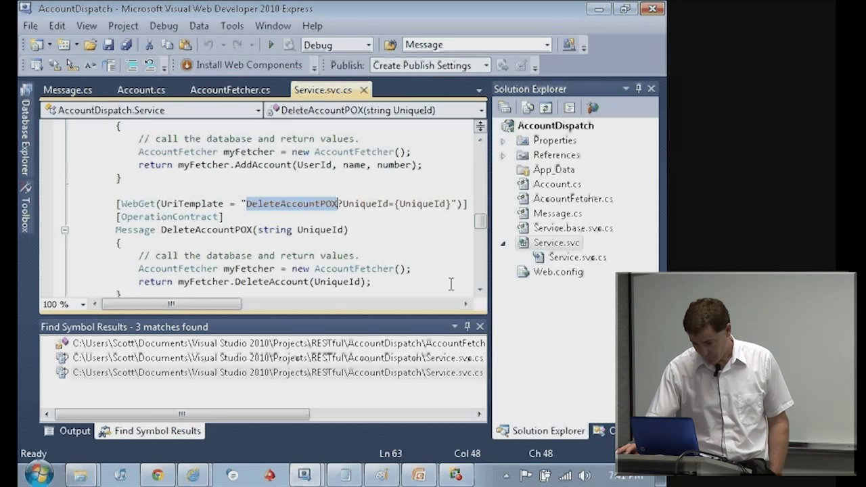
Bring the GetAccountPOX results window forward and go back to the GetAccountJson entry on the help page.
left_click(196, 476)
mouse_move(194, 475)
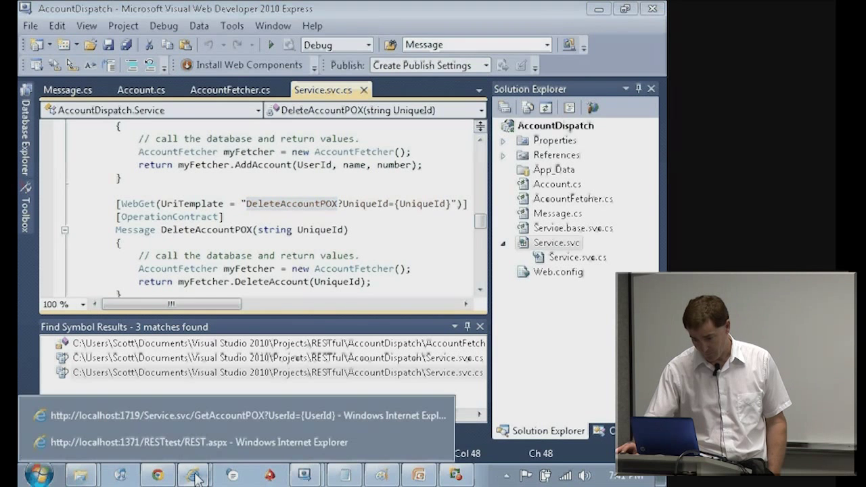
left_click(206, 420)
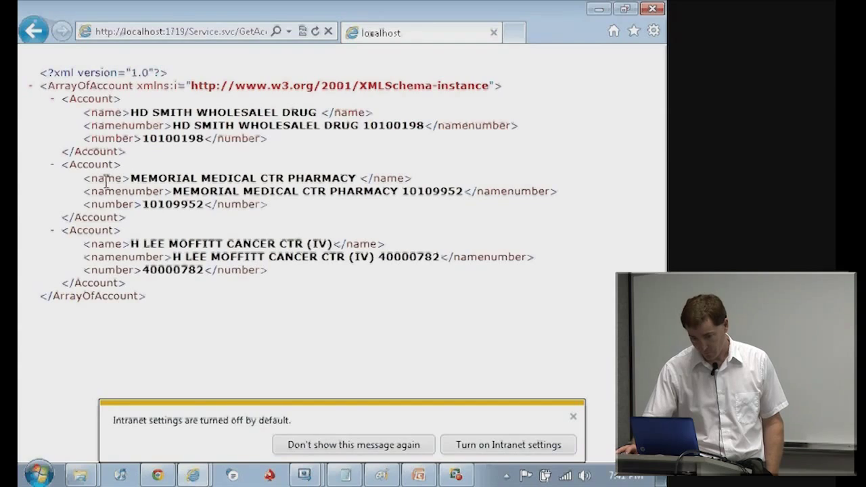
left_click(33, 30)
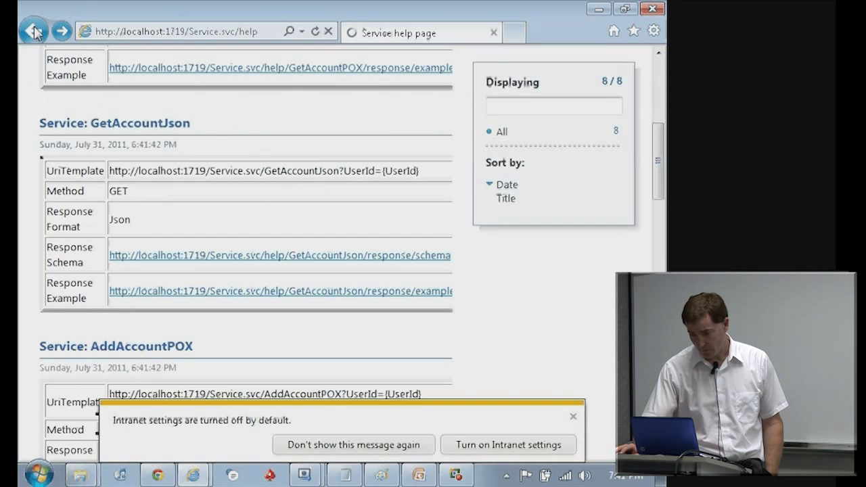
left_click_drag(656, 135, 655, 108)
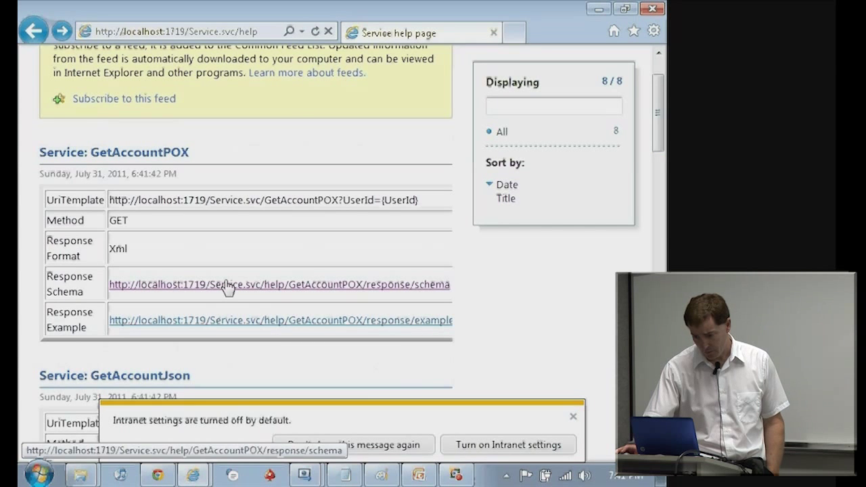
scroll(257, 293, "down", 2)
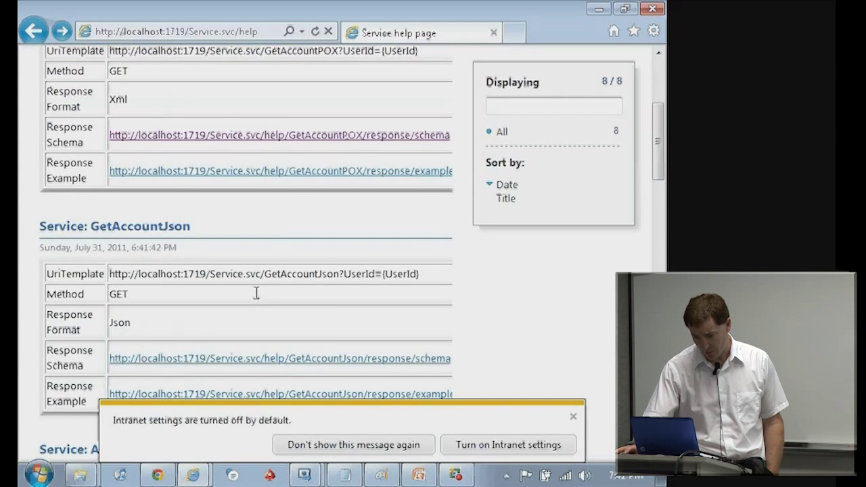
scroll(256, 293, "down", 2)
left_click(248, 261)
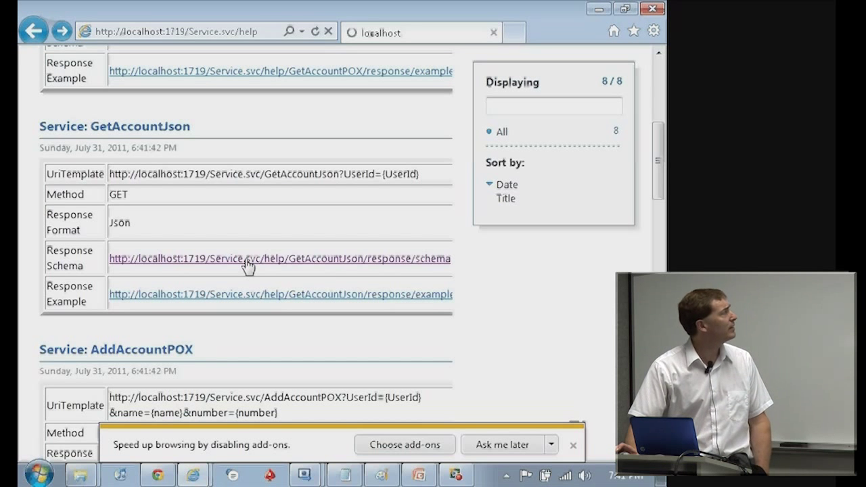
Load the GetAccountJson response schema page to review its XML definitions.
left_click(248, 260)
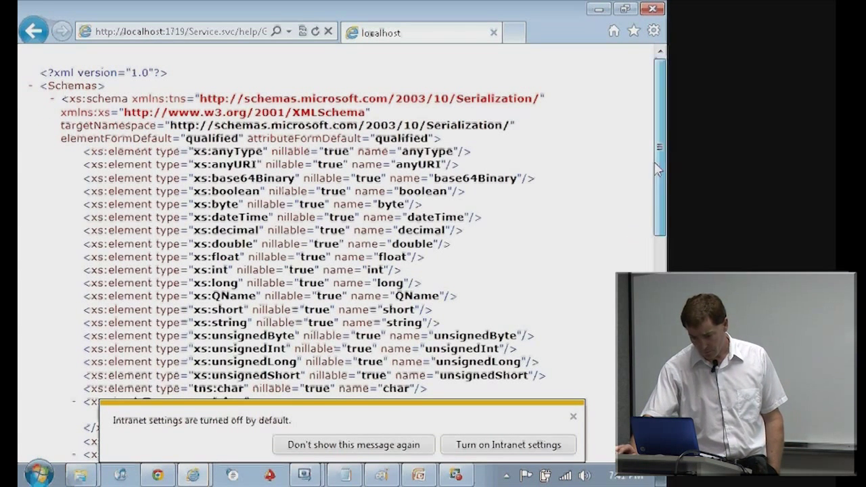
mouse_move(657, 168)
left_mouse_down()
mouse_move(659, 243)
mouse_move(665, 157)
left_mouse_up()
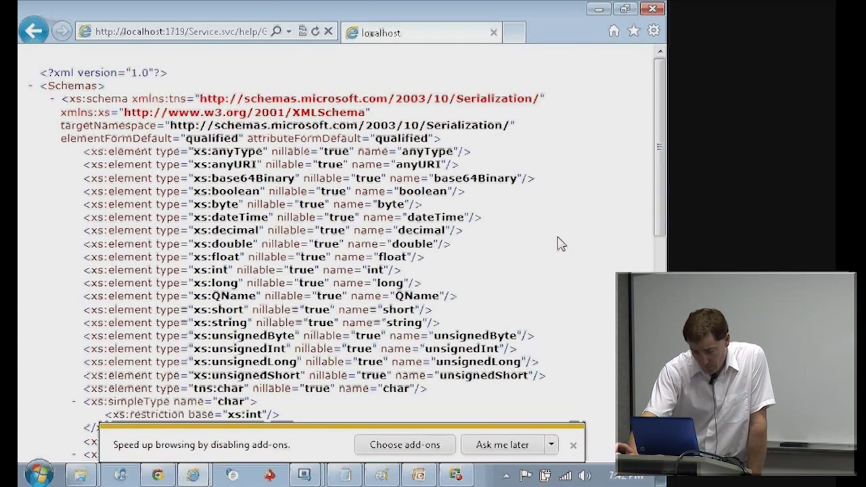
scroll(560, 243, "down", 3)
scroll(561, 242, "down", 3)
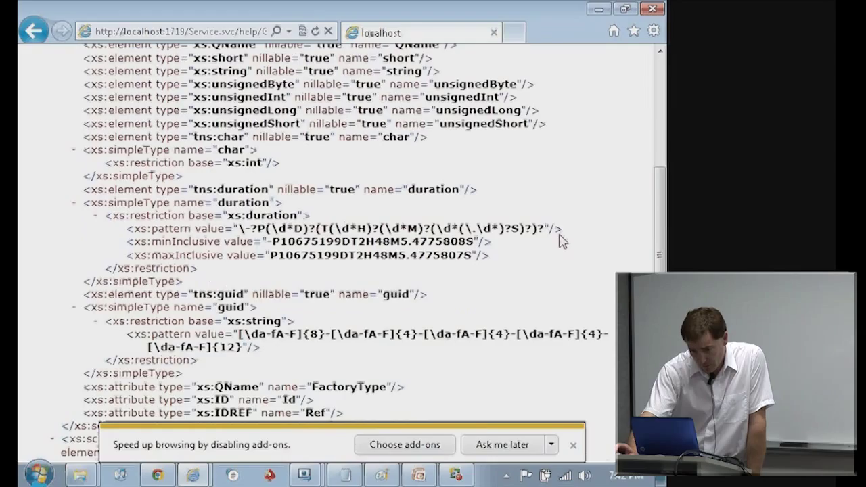
scroll(561, 241, "down", 6)
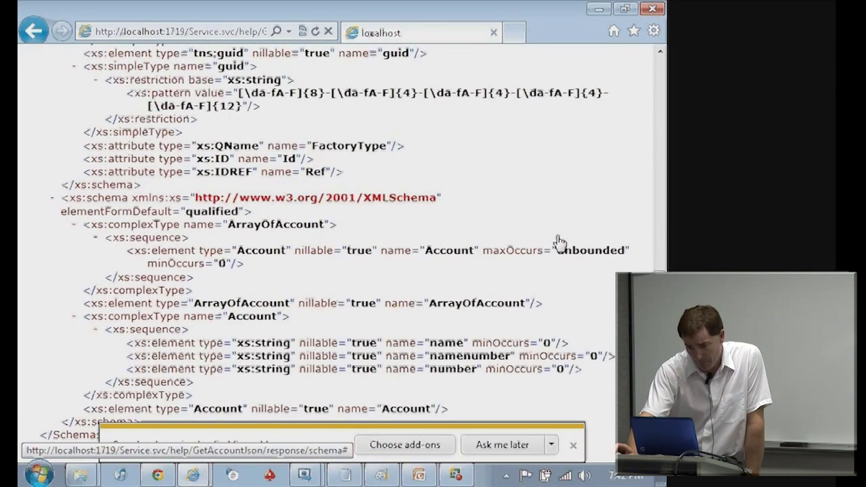
scroll(560, 243, "up", 9)
scroll(563, 240, "up", 5)
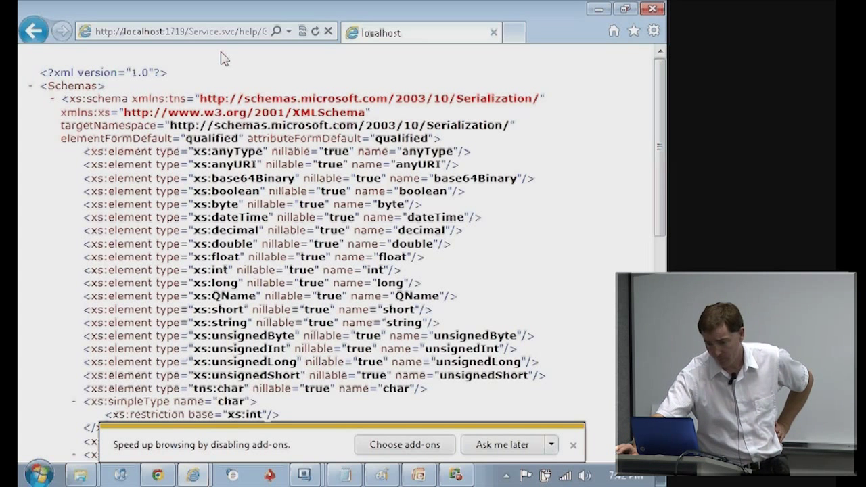
View and select the GetAccountJson JSON response example, then return to the AccountDispatch project.
left_click(34, 30)
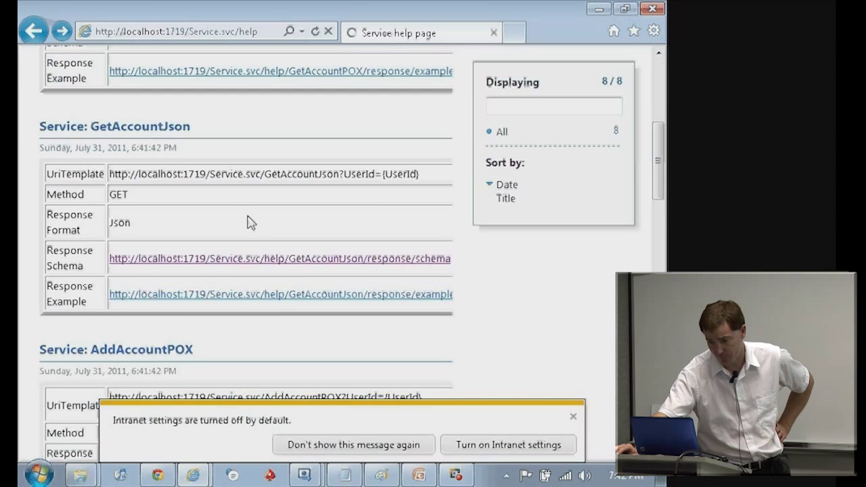
left_click(232, 300)
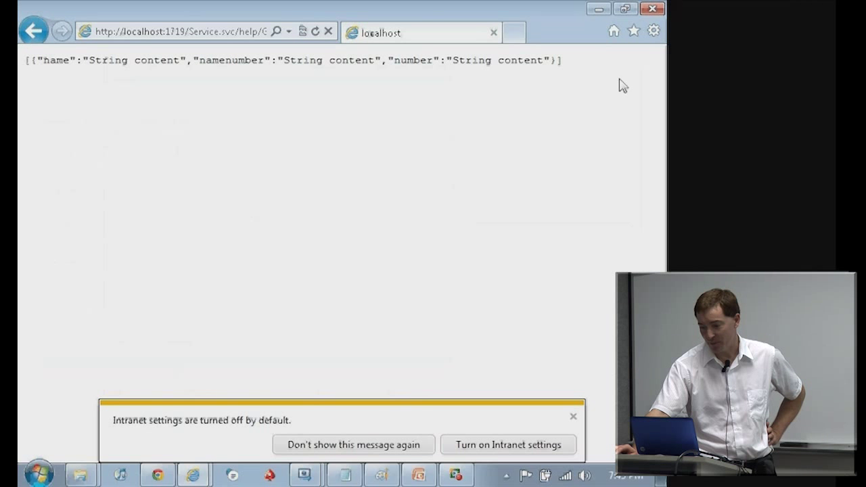
left_click_drag(565, 60, 38, 54)
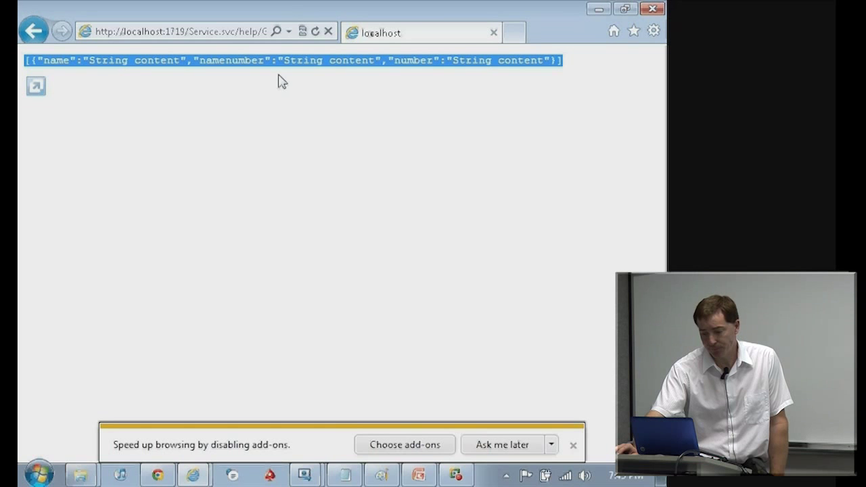
left_click(304, 475)
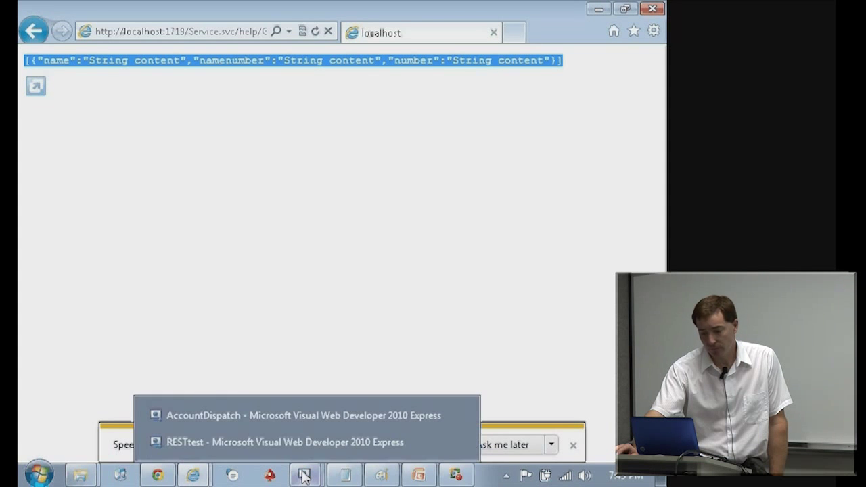
left_click(296, 415)
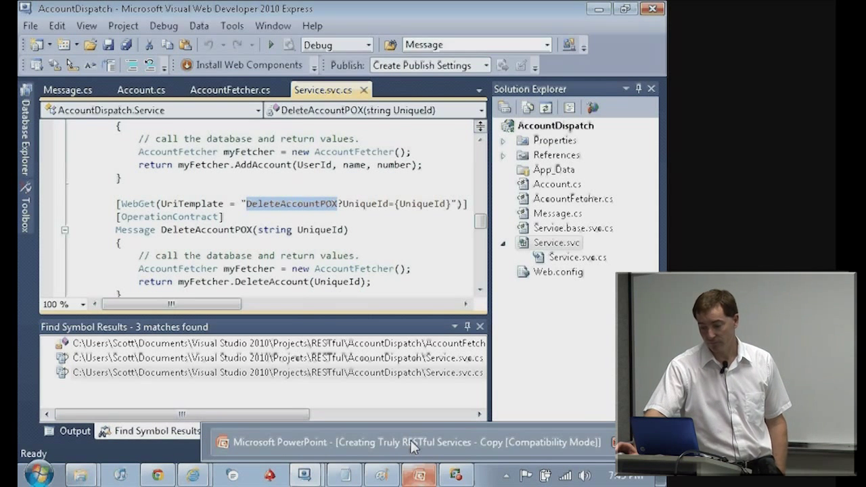
Present the PowerPoint slides full screen through slide 35, 'How It Looks in a Grid', then exit.
left_click(418, 473)
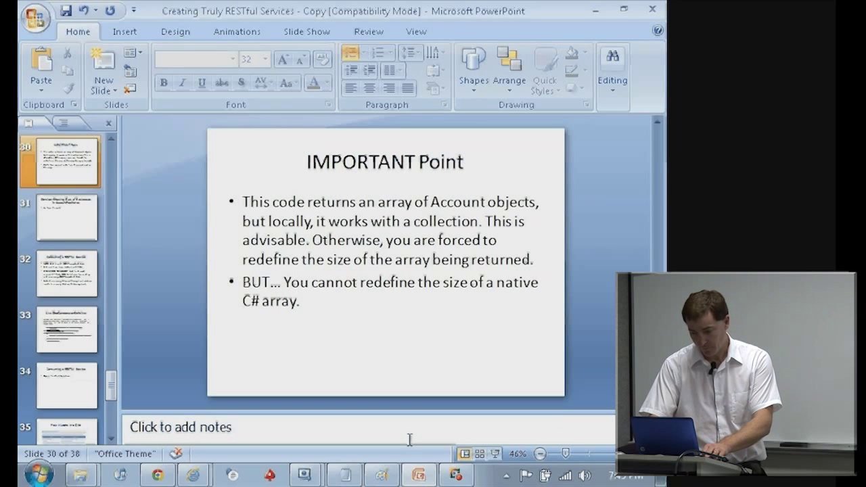
key("F5")
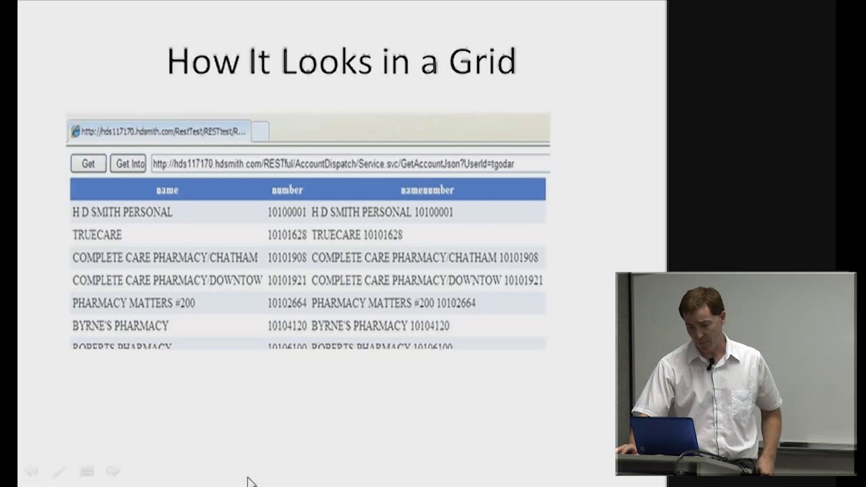
key("Escape")
Bring back the RESTtest page with the abc123 account grid and select its service URL.
left_click(194, 474)
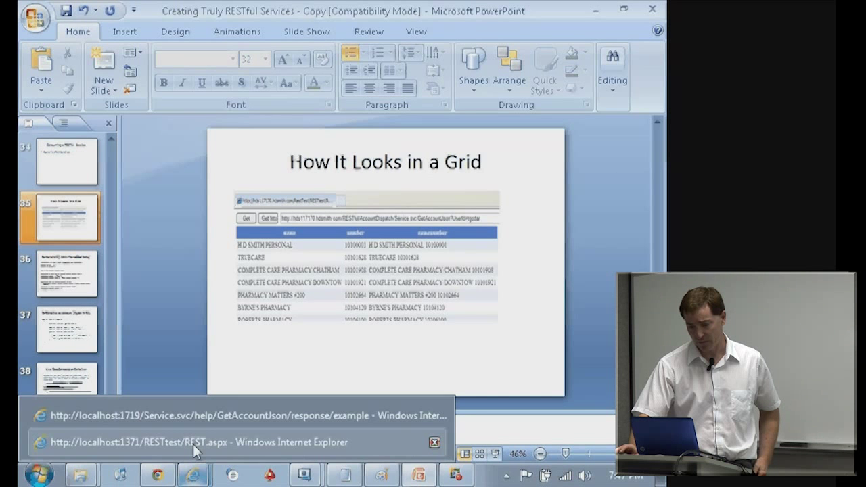
left_click(192, 444)
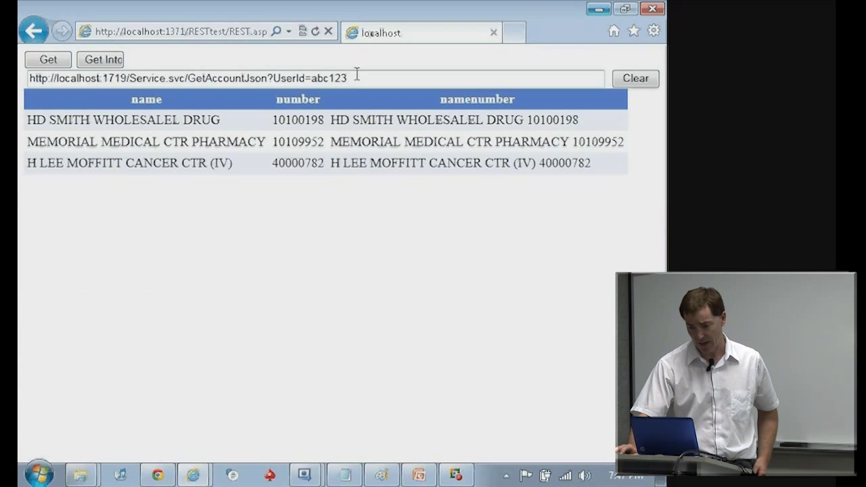
left_click_drag(357, 78, 29, 78)
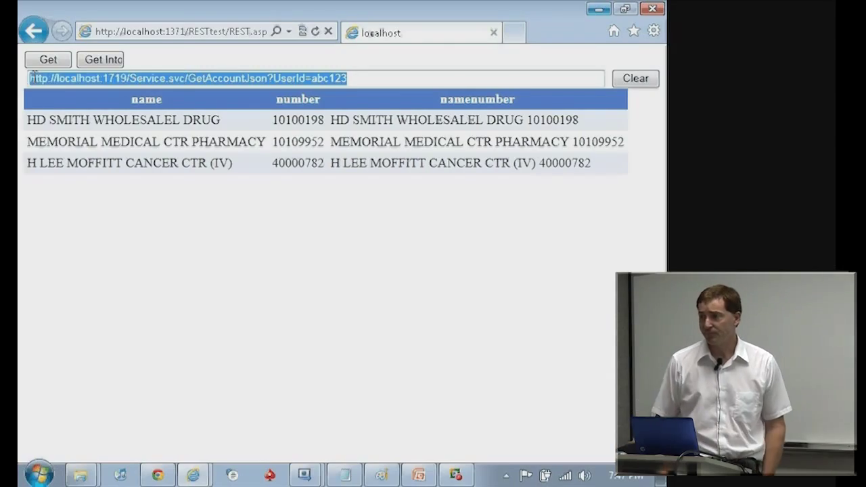